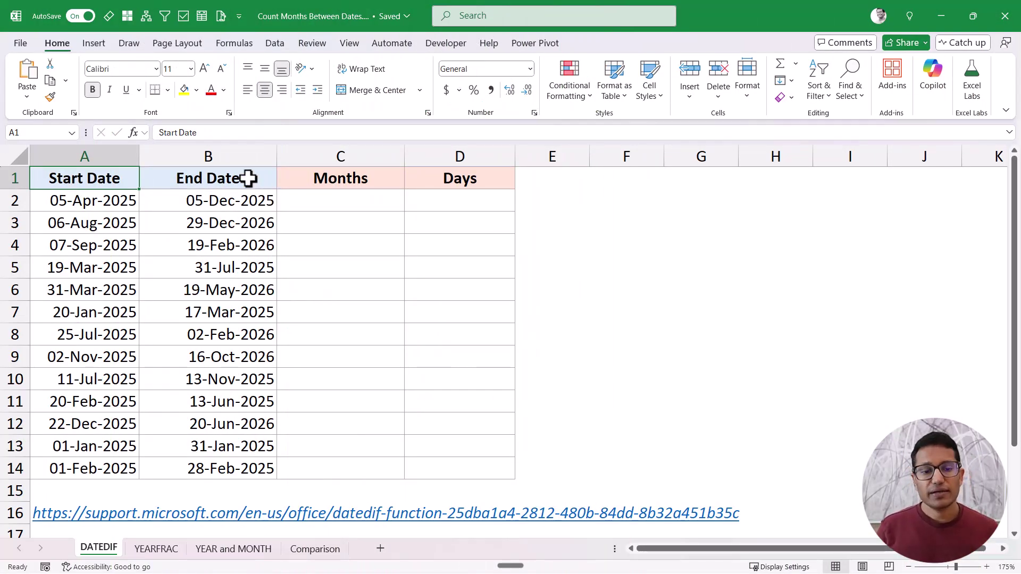
Begin a DATEDIF formula in cell C2, the first row of the Months column.
{"action": "left_click", "coordinate": [324, 199]}
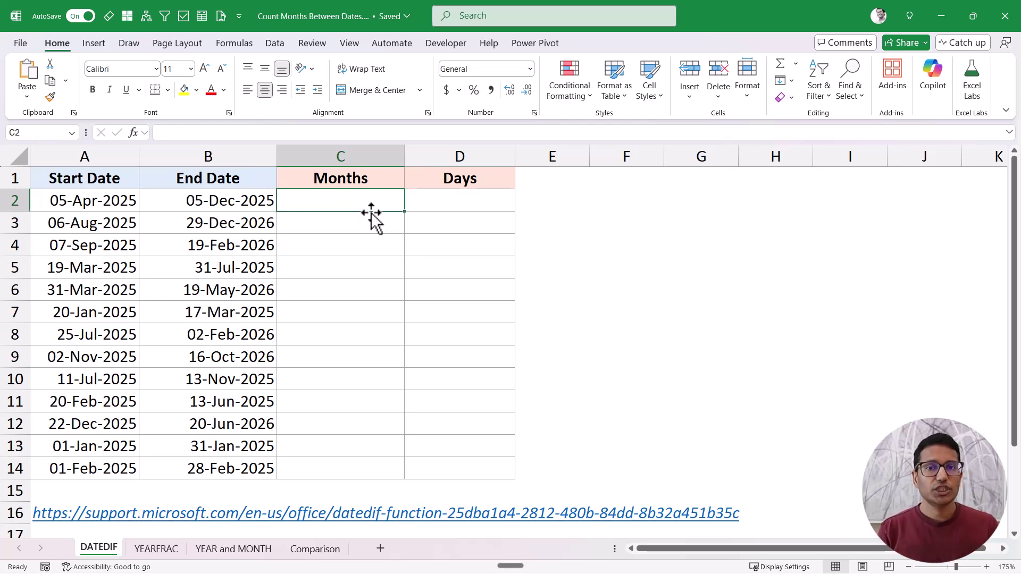
{"action": "type", "text": "=DA"}
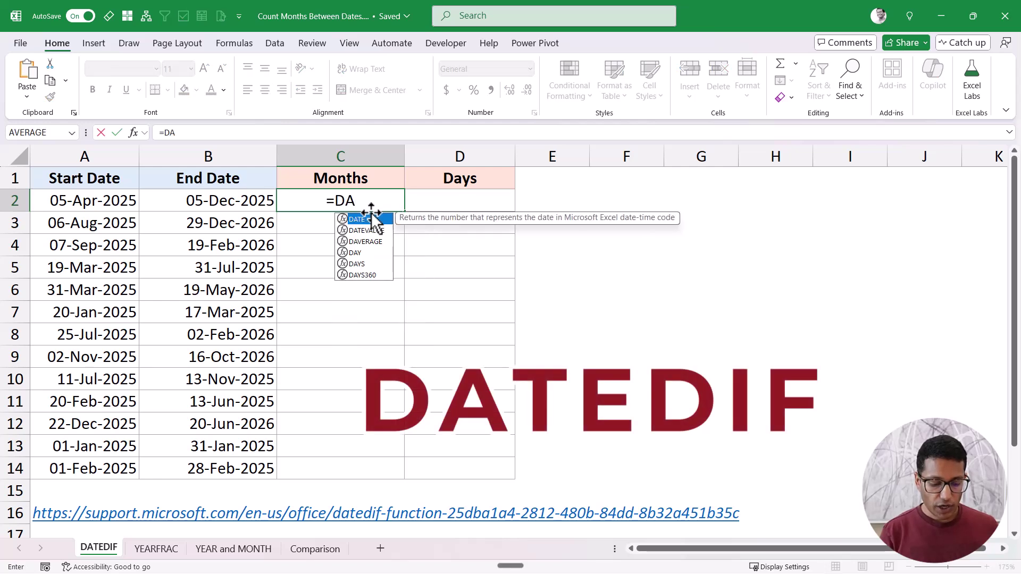
{"action": "type", "text": "TEDIF"}
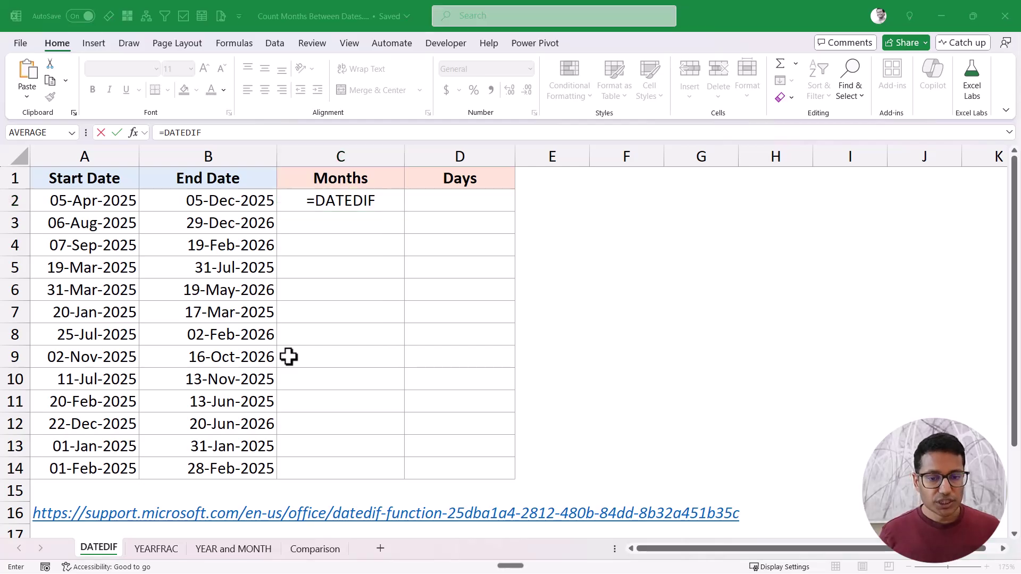
Switch to the browser's DATEDIF support page and review the function's syntax and its unit arguments, from "Y" to "MD".
{"action": "key", "text": "alt+Tab"}
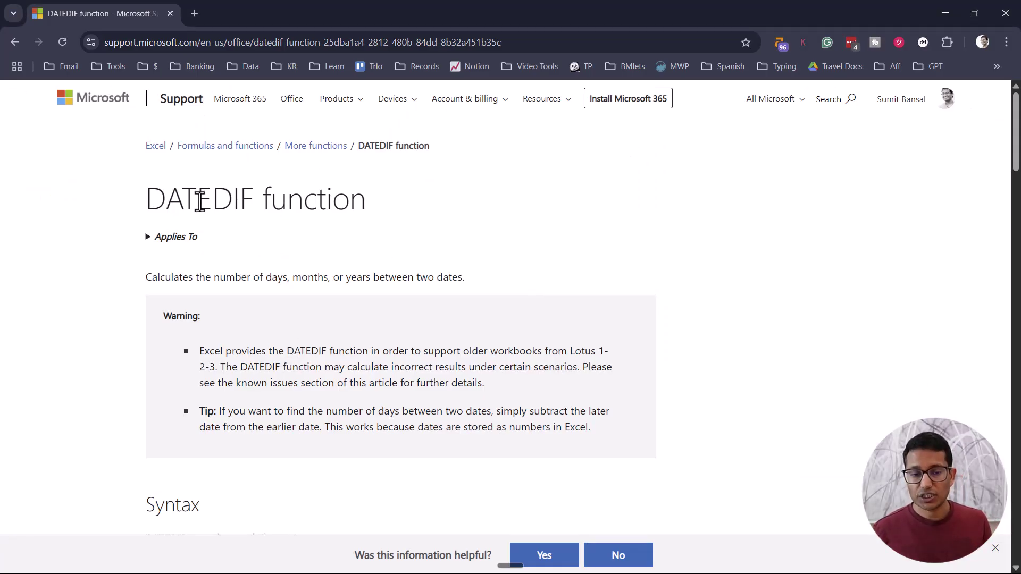
{"action": "scroll", "coordinate": [220, 206], "scroll_direction": "down", "scroll_amount": 4}
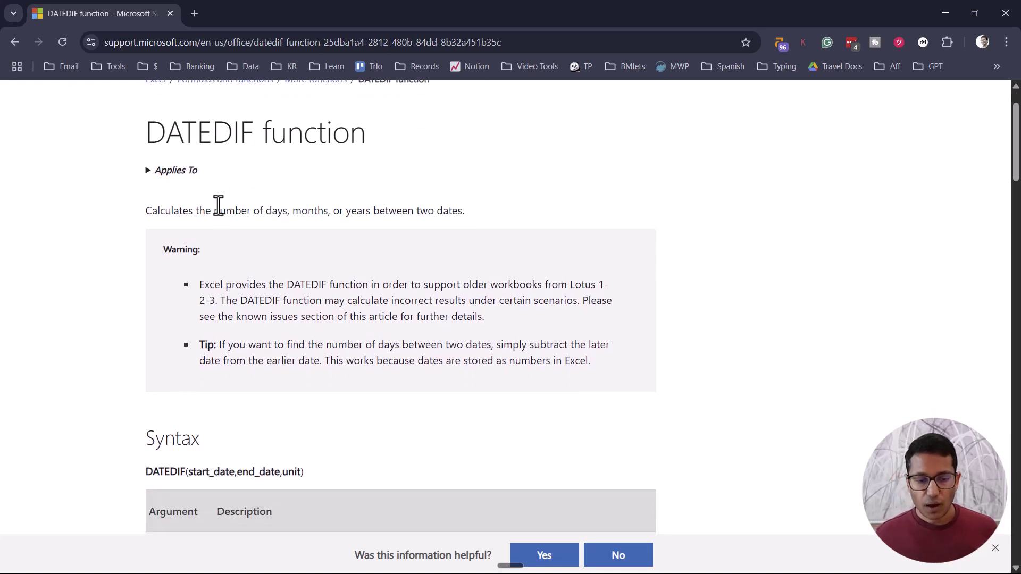
{"action": "scroll", "coordinate": [218, 207], "scroll_direction": "down", "scroll_amount": 1}
{"action": "left_click_drag", "start_coordinate": [188, 272], "coordinate": [302, 275]}
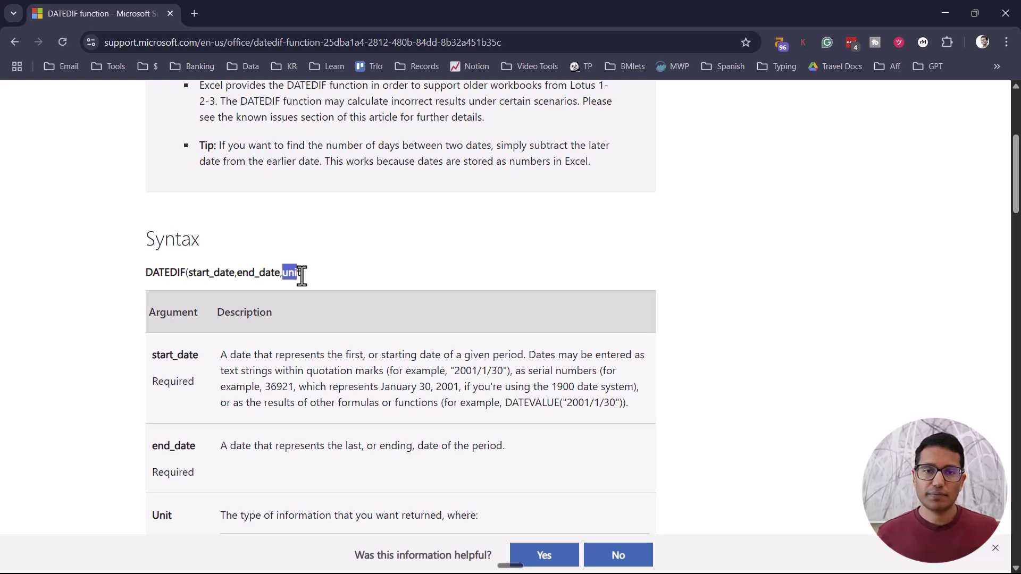
{"action": "scroll", "coordinate": [301, 273], "scroll_direction": "down", "scroll_amount": 6}
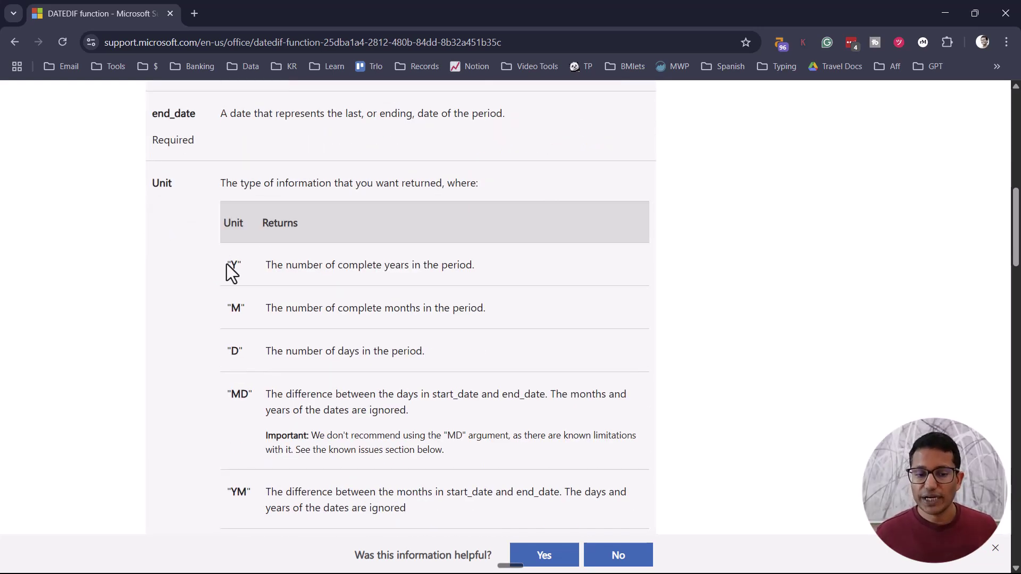
{"action": "left_click_drag", "start_coordinate": [226, 264], "coordinate": [240, 265]}
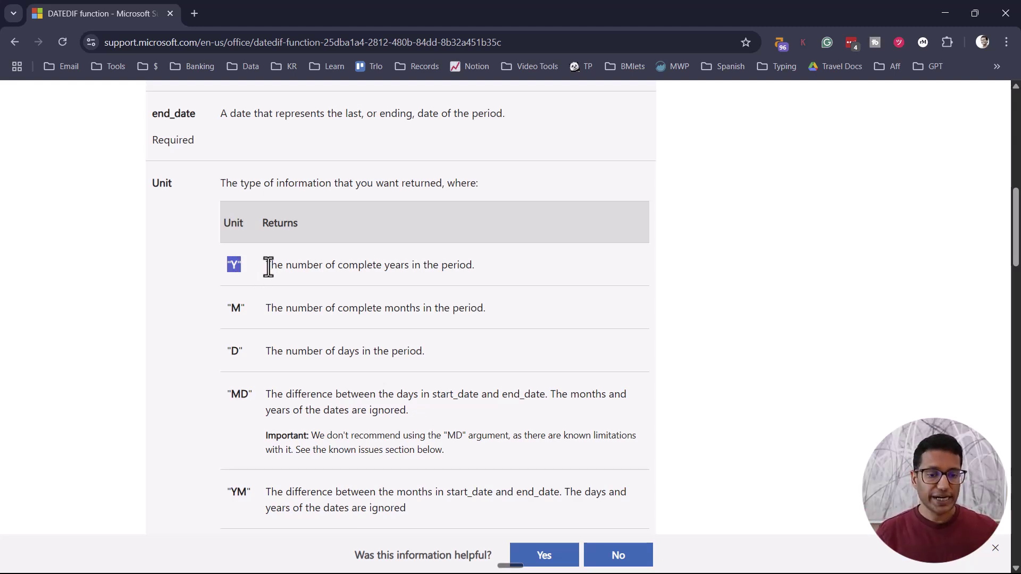
{"action": "left_click_drag", "start_coordinate": [228, 306], "coordinate": [459, 307]}
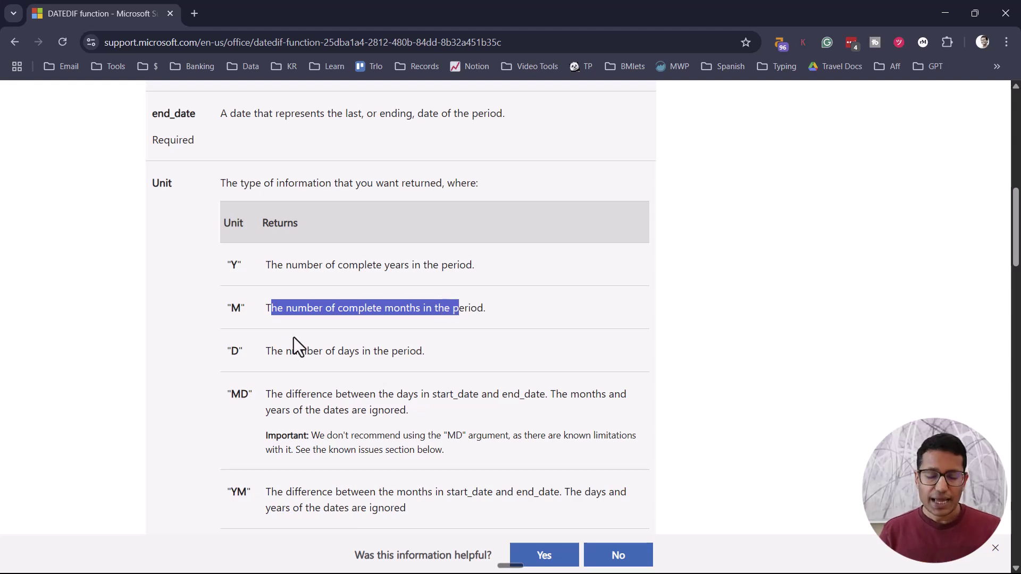
{"action": "left_click_drag", "start_coordinate": [231, 353], "coordinate": [285, 351]}
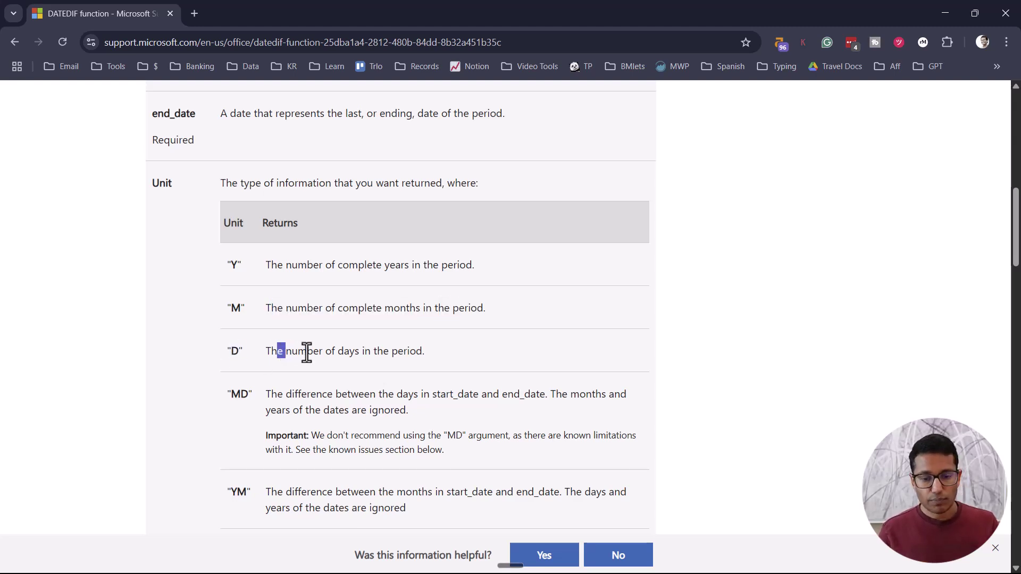
{"action": "left_click_drag", "start_coordinate": [226, 395], "coordinate": [257, 397]}
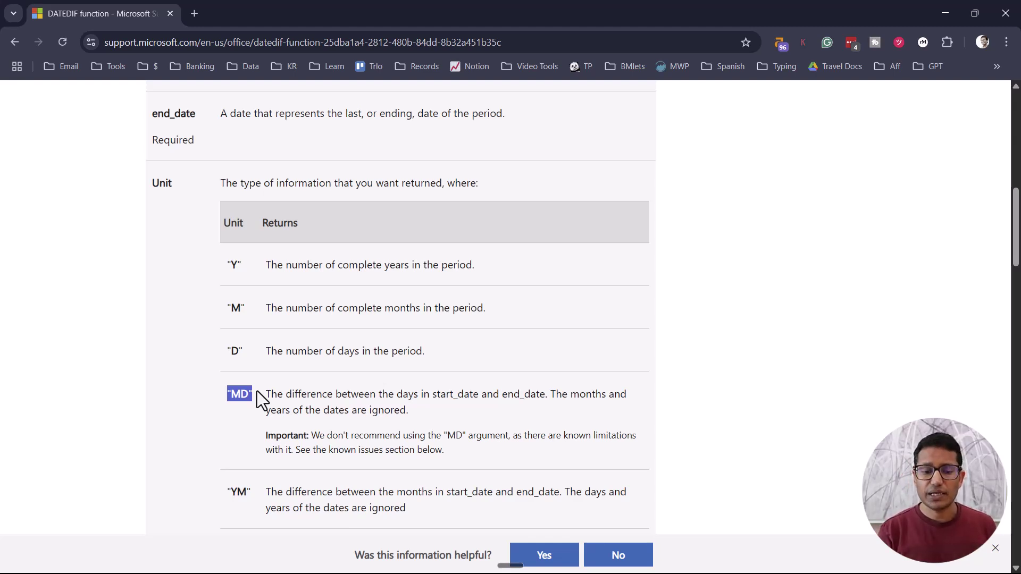
Read the support page's known issues section about the "MD" argument.
{"action": "scroll", "coordinate": [260, 391], "scroll_direction": "down", "scroll_amount": 2}
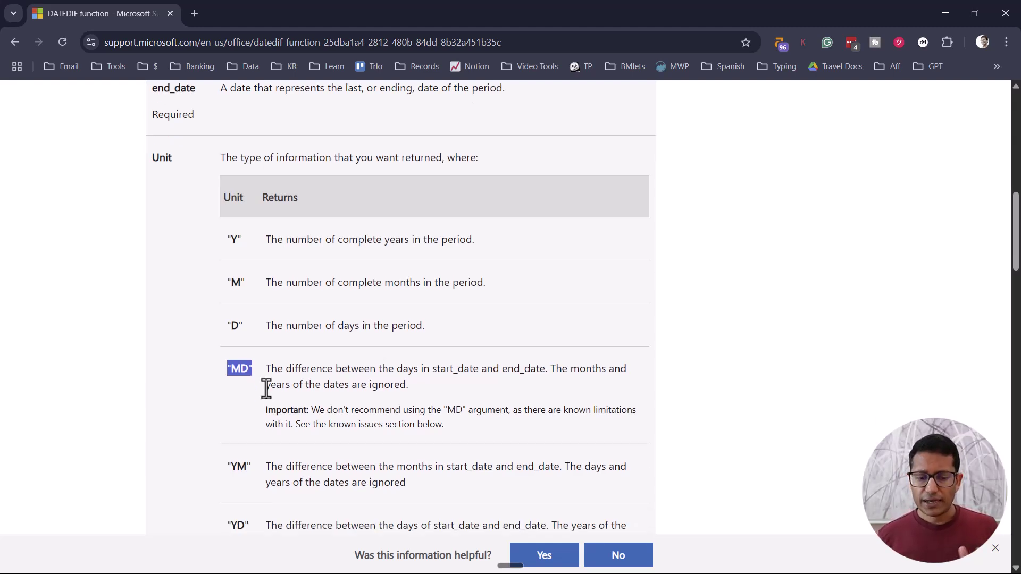
{"action": "scroll", "coordinate": [287, 361], "scroll_direction": "down", "scroll_amount": 2}
{"action": "scroll", "coordinate": [297, 345], "scroll_direction": "down", "scroll_amount": 3}
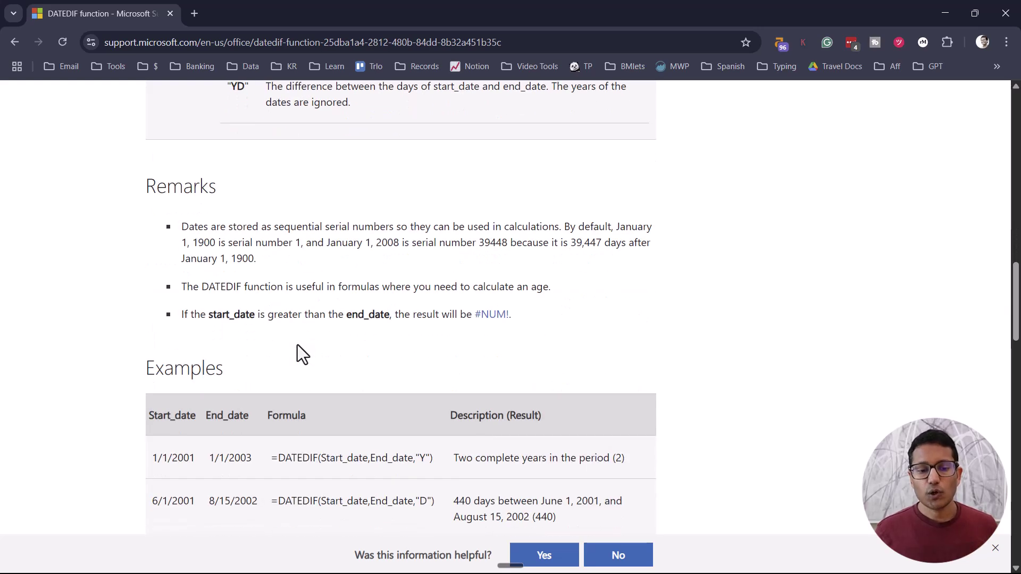
{"action": "scroll", "coordinate": [298, 345], "scroll_direction": "down", "scroll_amount": 6}
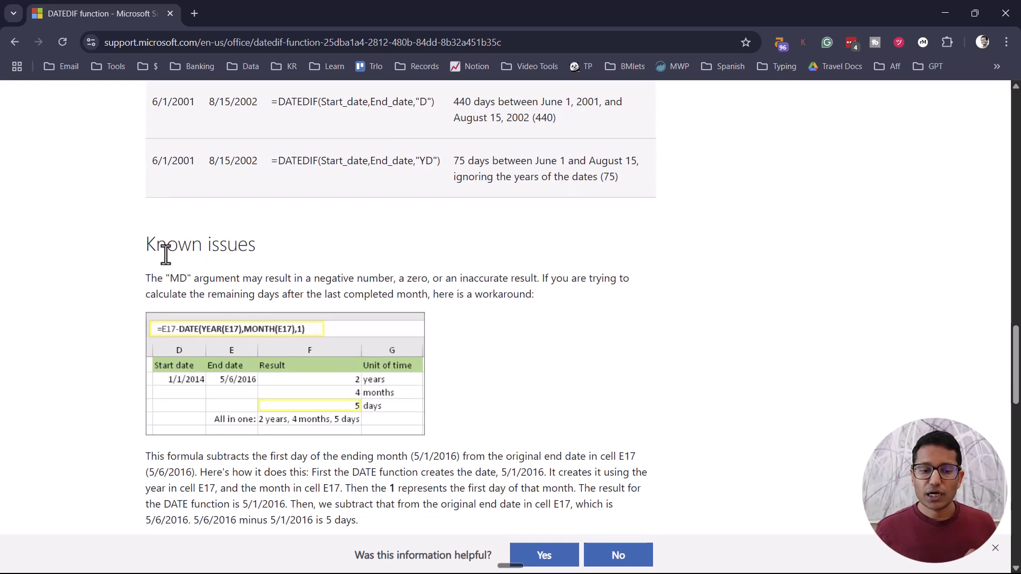
{"action": "double_click", "coordinate": [176, 278]}
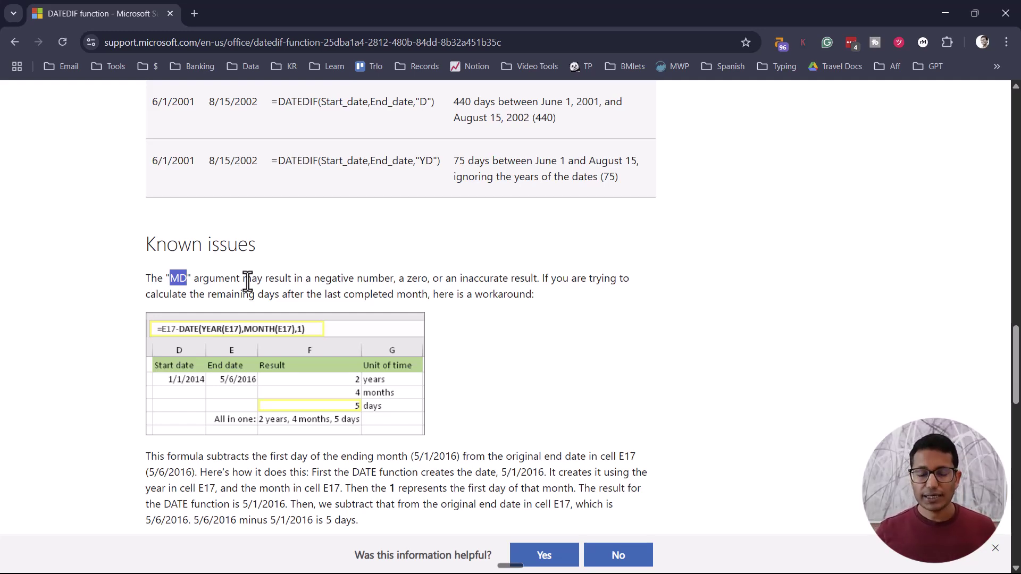
Return to the Excel workbook and complete the C2 formula as =DATEDIF(A2,B2,"M").
{"action": "key", "text": "alt+Tab"}
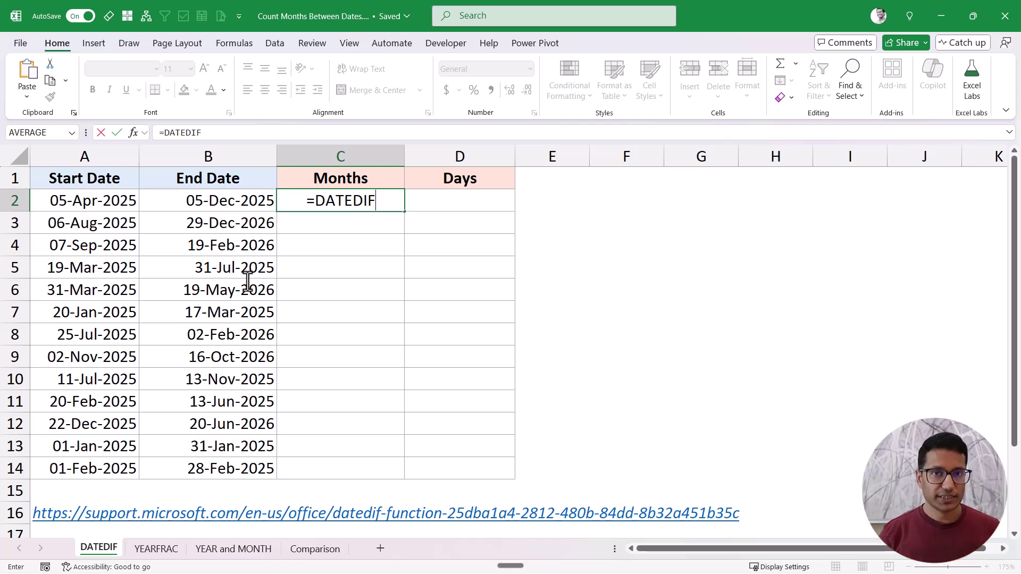
{"action": "type", "text": "("}
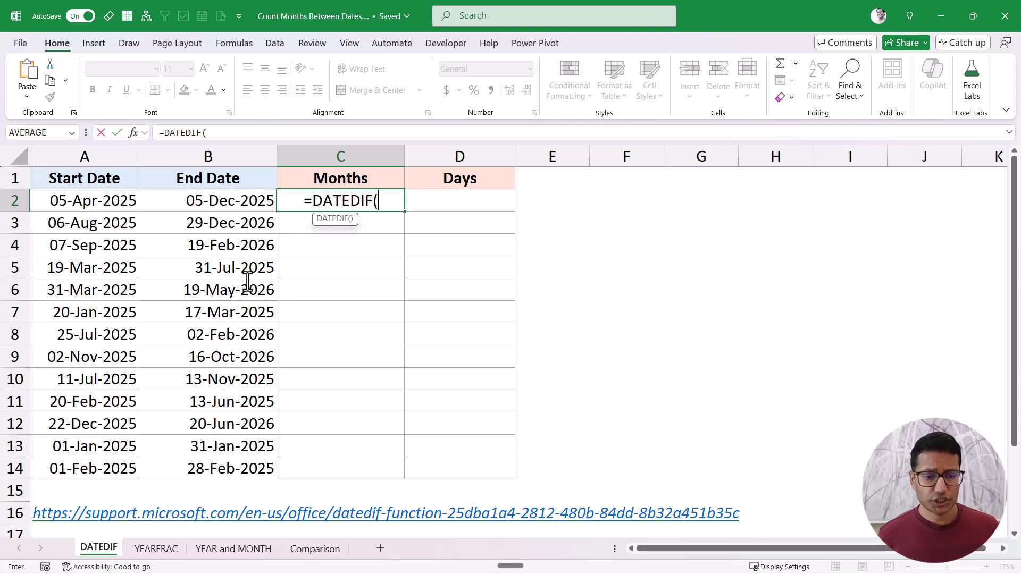
{"action": "left_click", "coordinate": [81, 198]}
{"action": "type", "text": ","}
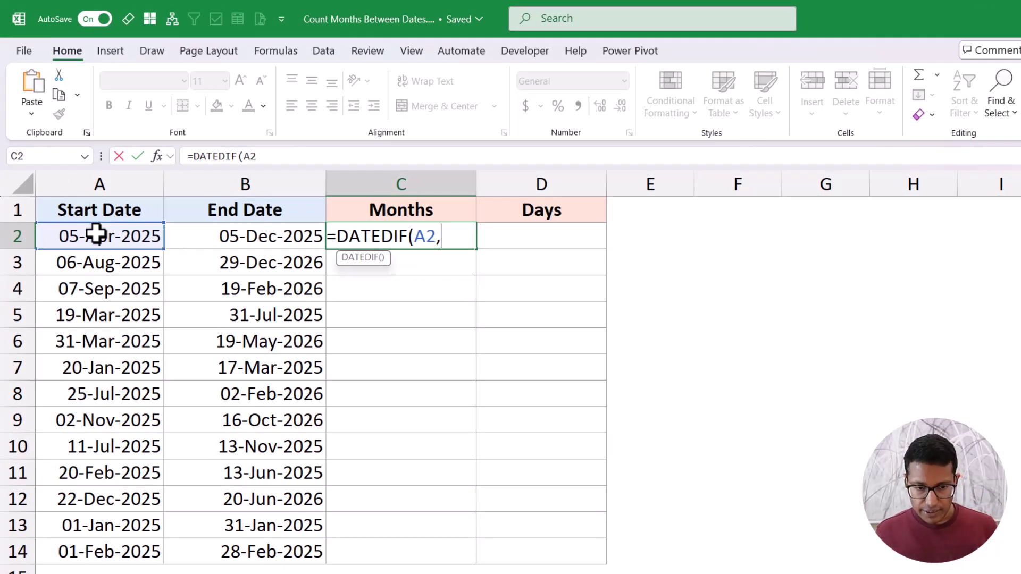
{"action": "left_click", "coordinate": [202, 235]}
{"action": "type", "text": ","}
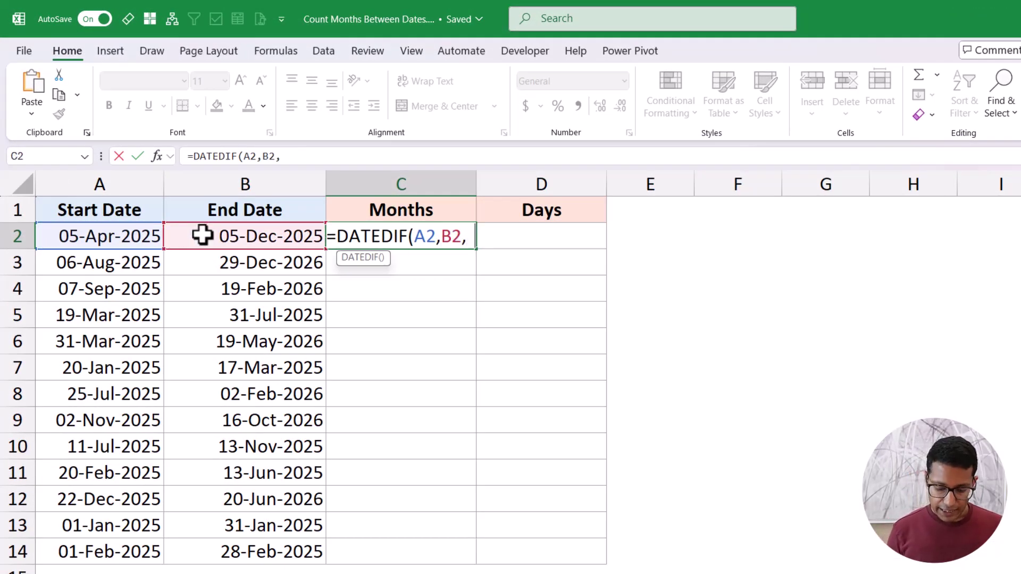
{"action": "type", "text": "\"M\")"}
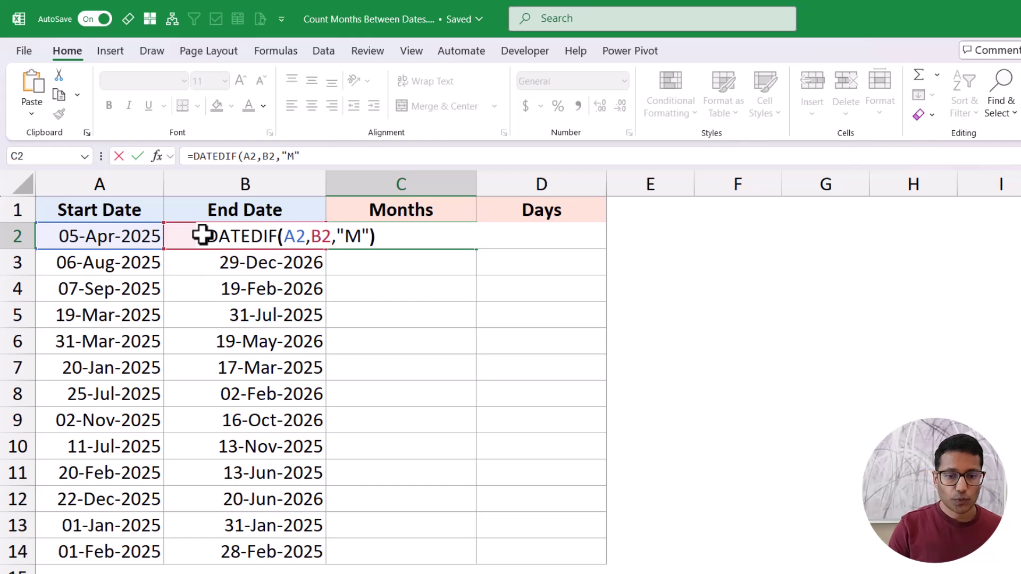
{"action": "key", "text": "Return"}
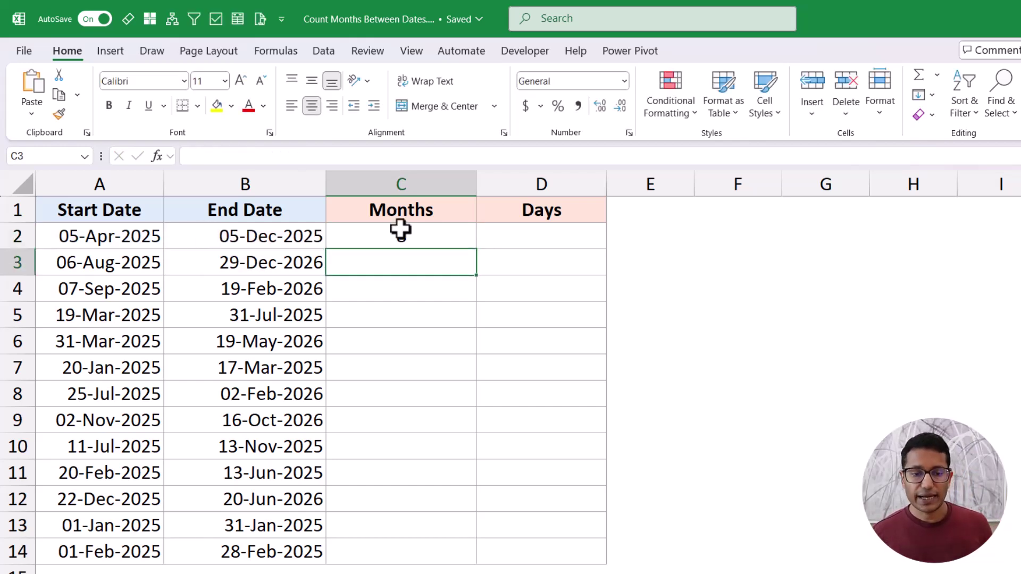
Fill the C2 months formula down through C14 and check row 2's result against its start and end dates.
{"action": "left_click", "coordinate": [442, 234]}
{"action": "left_click_drag", "start_coordinate": [478, 304], "coordinate": [452, 553]}
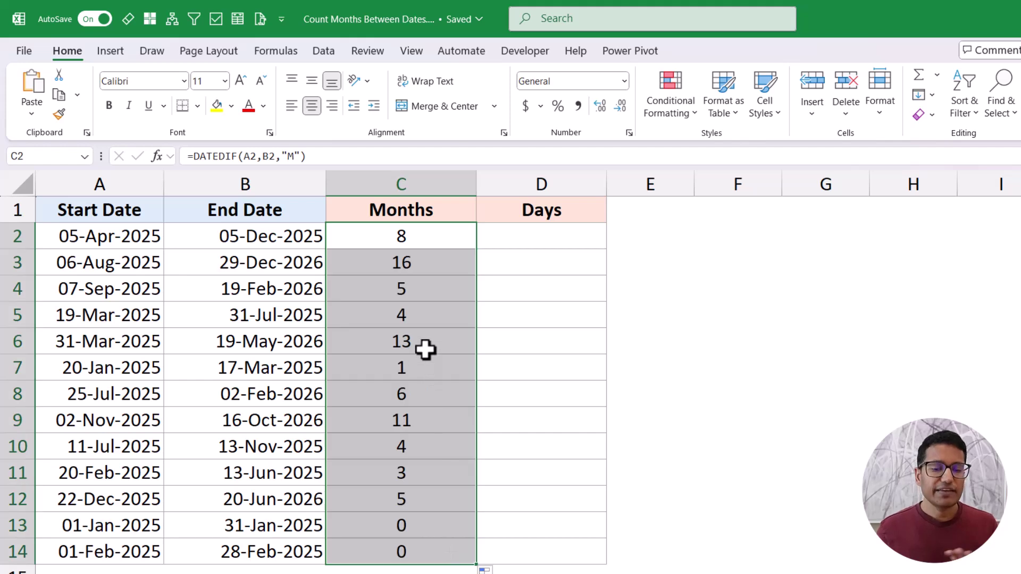
{"action": "left_click", "coordinate": [421, 238]}
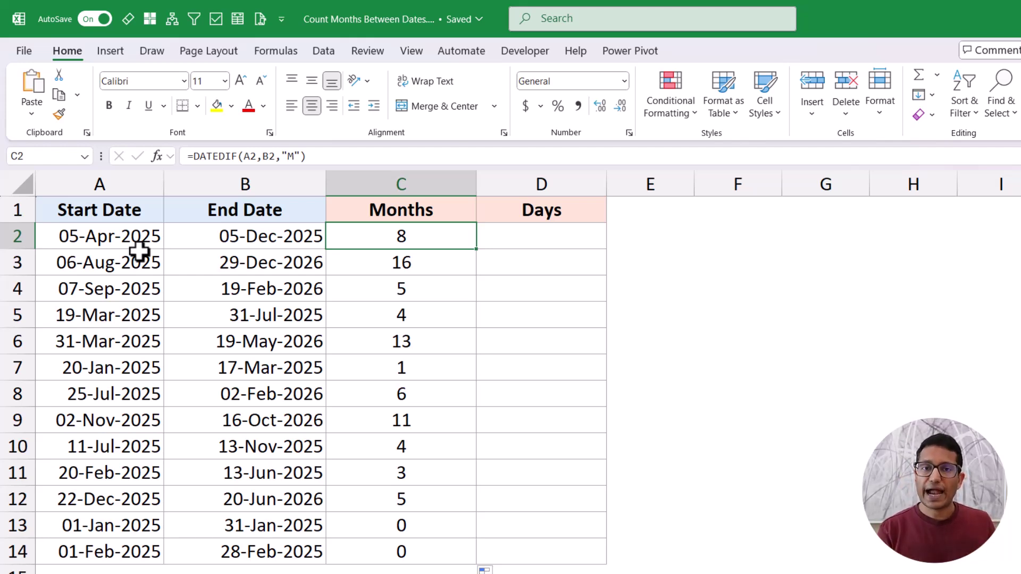
{"action": "left_click", "coordinate": [137, 237]}
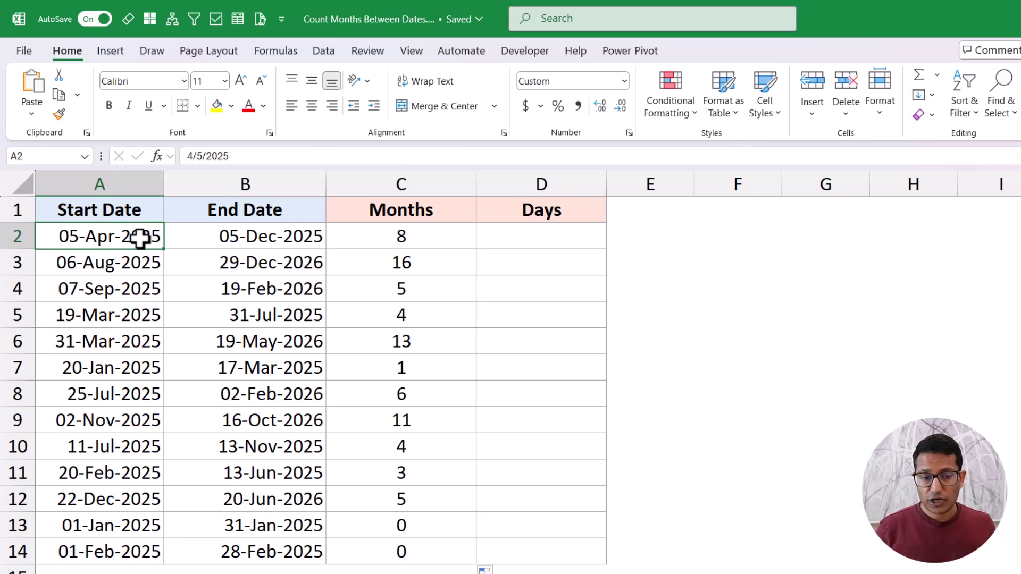
{"action": "left_click", "coordinate": [216, 238]}
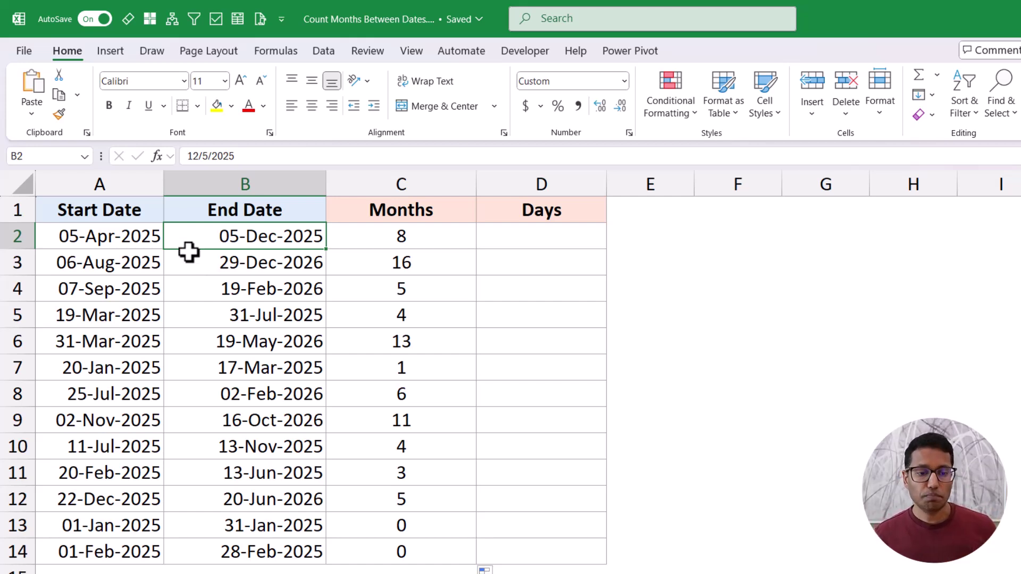
{"action": "left_click", "coordinate": [142, 238]}
{"action": "left_click", "coordinate": [364, 239]}
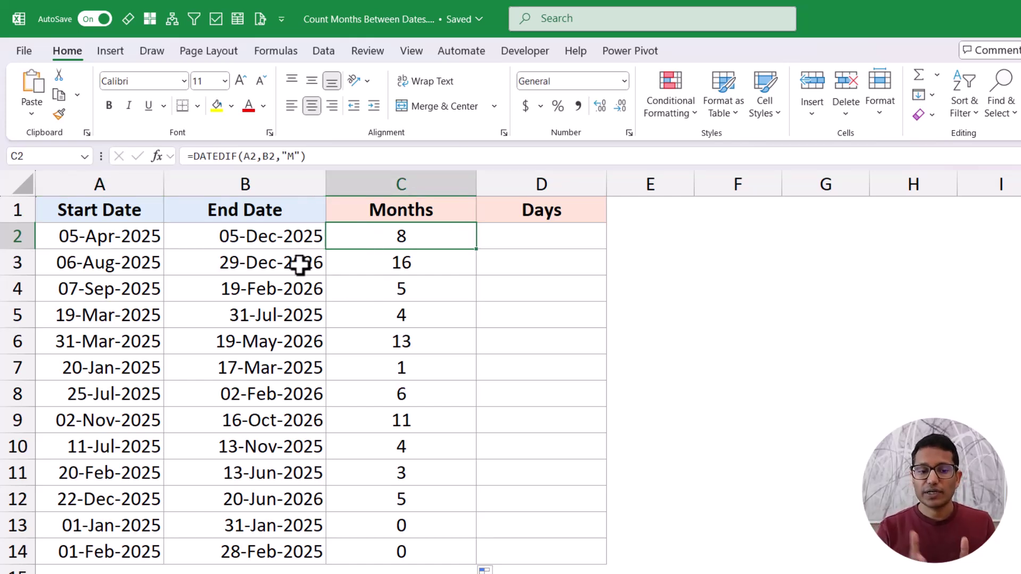
Change the end date in B2 to 12/4/2025 and compare row 2's dates with its months result.
{"action": "double_click", "coordinate": [245, 237]}
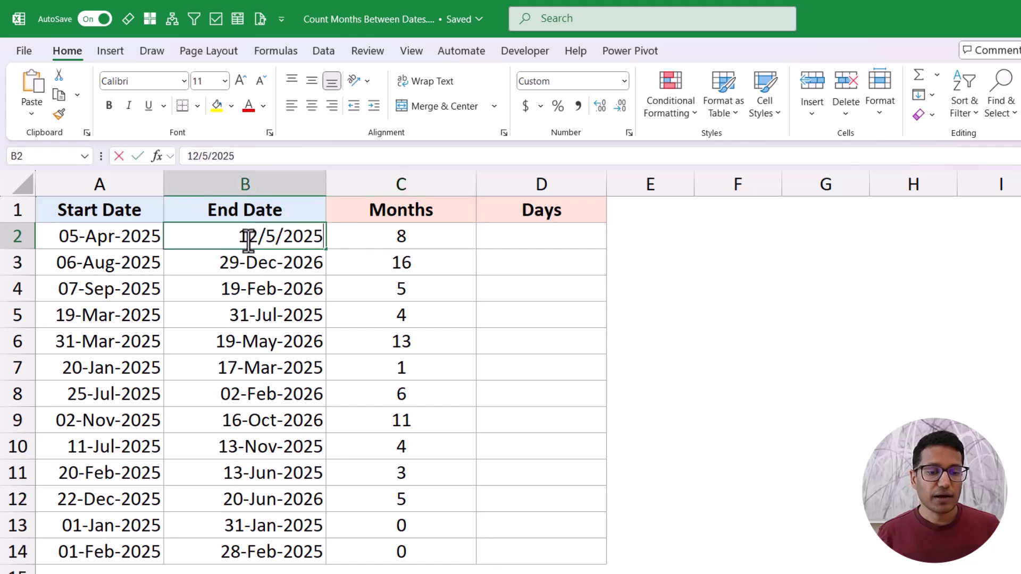
{"action": "double_click", "coordinate": [266, 237]}
{"action": "type", "text": "4"}
{"action": "key", "text": "ctrl+Return"}
{"action": "left_click", "coordinate": [352, 241]}
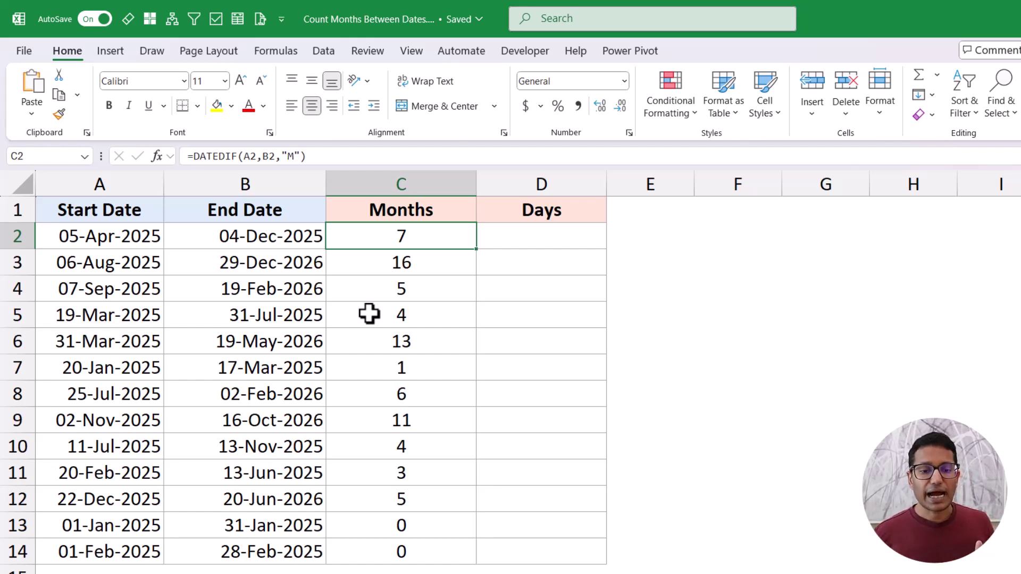
{"action": "left_click", "coordinate": [268, 239]}
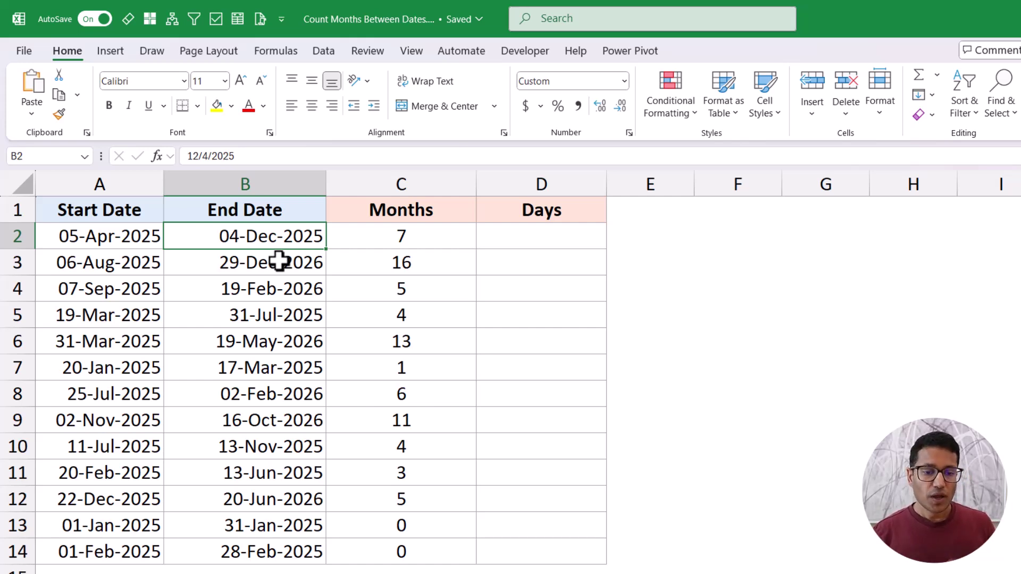
{"action": "left_click", "coordinate": [139, 237]}
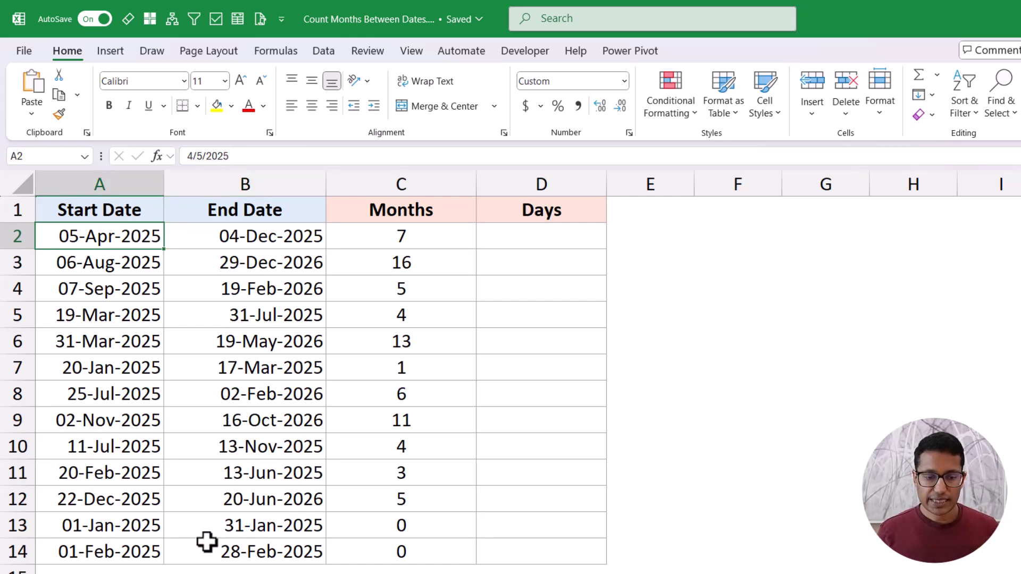
Examine the start date, end date and DATEDIF months result in row 13.
{"action": "left_click_drag", "start_coordinate": [146, 525], "coordinate": [202, 526]}
{"action": "left_click", "coordinate": [195, 526]}
{"action": "left_click", "coordinate": [139, 526]}
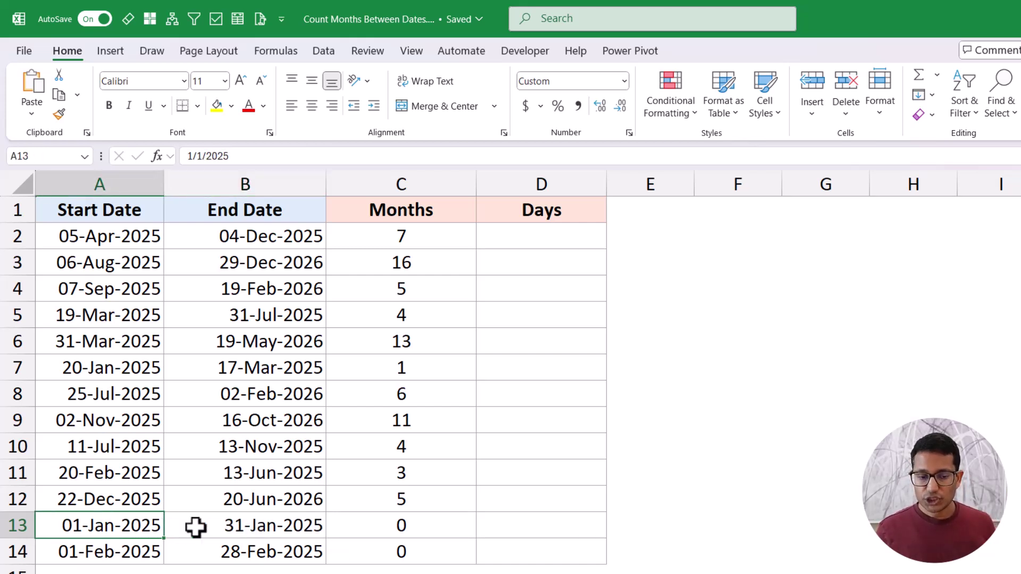
{"action": "left_click", "coordinate": [227, 527]}
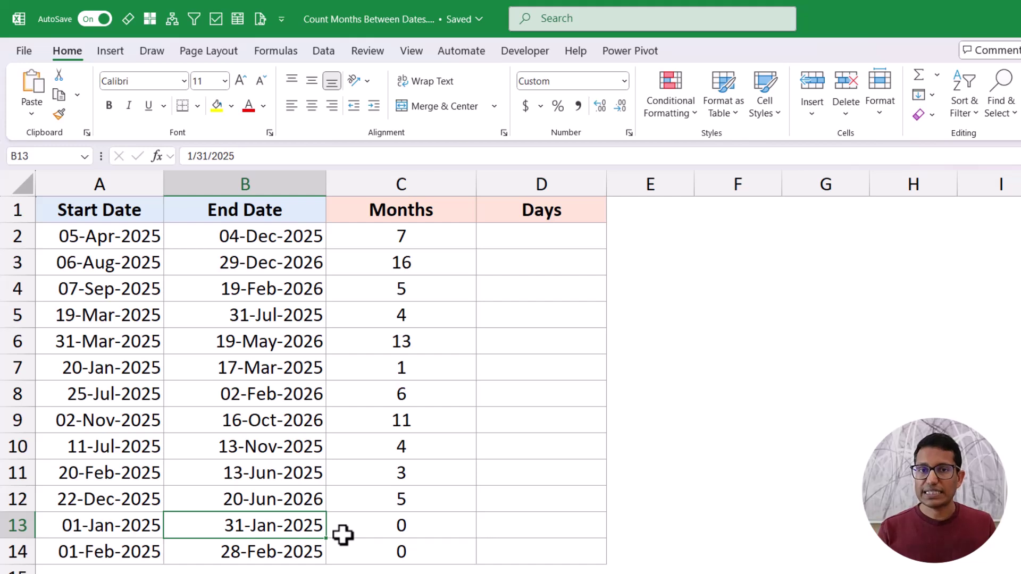
{"action": "left_click", "coordinate": [373, 529]}
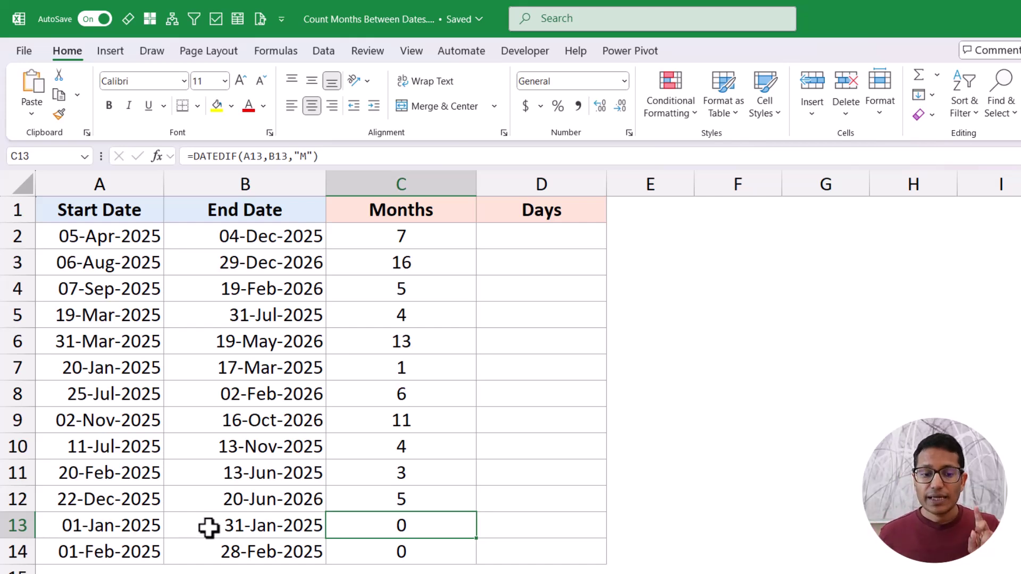
{"action": "left_click", "coordinate": [150, 526]}
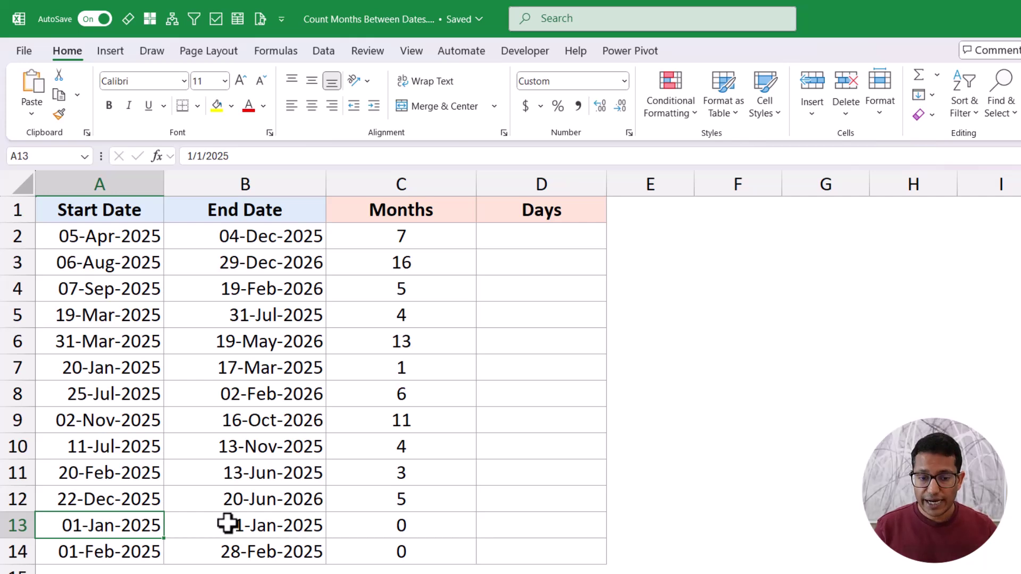
Try subtracting 1 from the start date in the C13 formula, making it =DATEDIF(A13-1,B13,"M"), and check row 13.
{"action": "left_click", "coordinate": [367, 524]}
{"action": "double_click", "coordinate": [375, 530]}
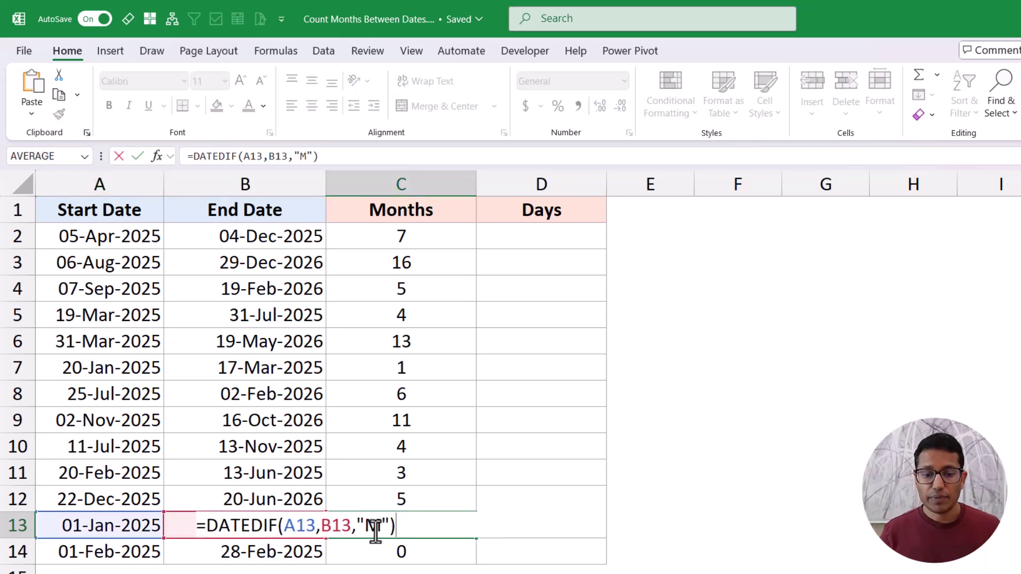
{"action": "left_click", "coordinate": [318, 527]}
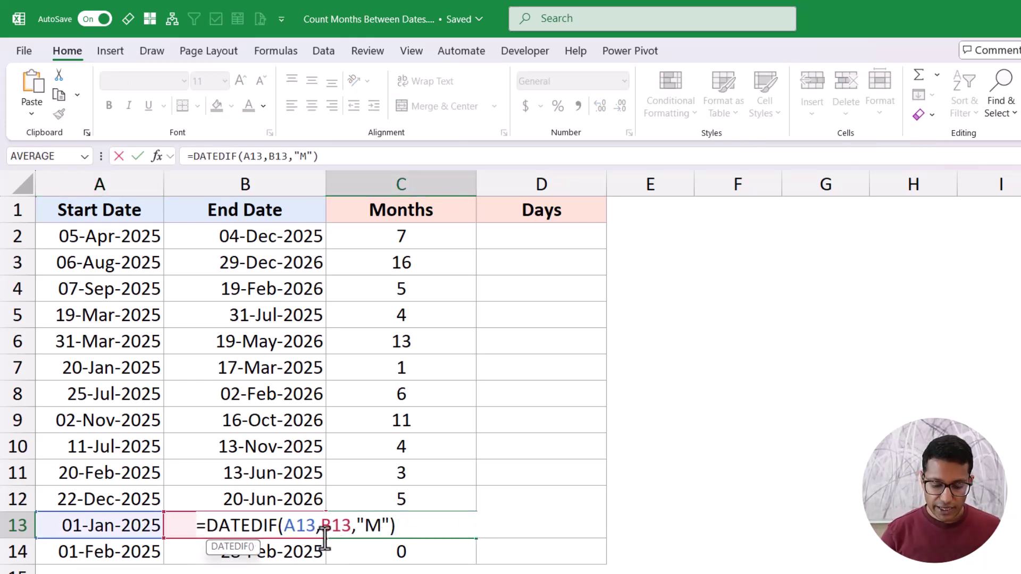
{"action": "key", "text": "Return"}
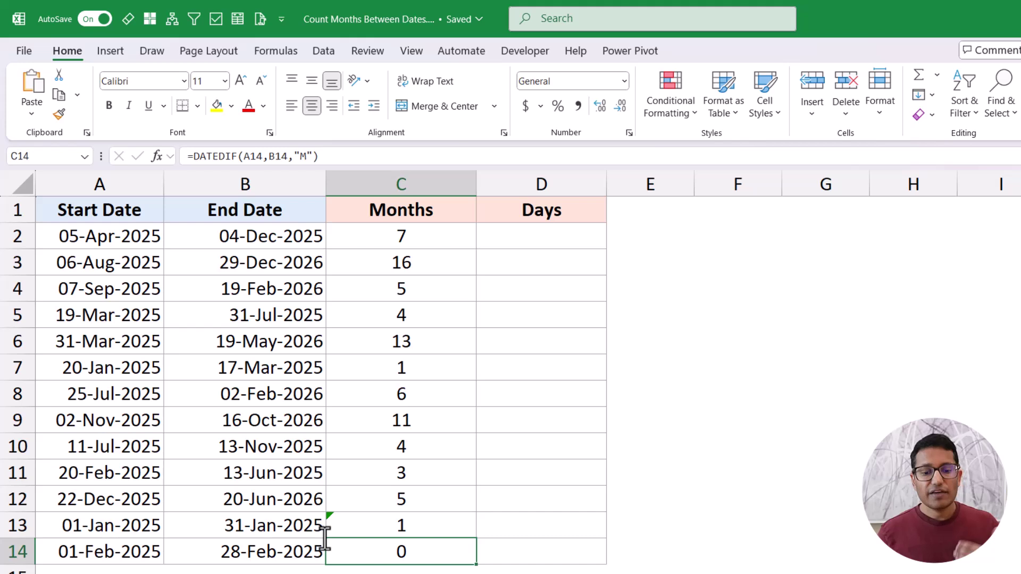
{"action": "left_click", "coordinate": [138, 527]}
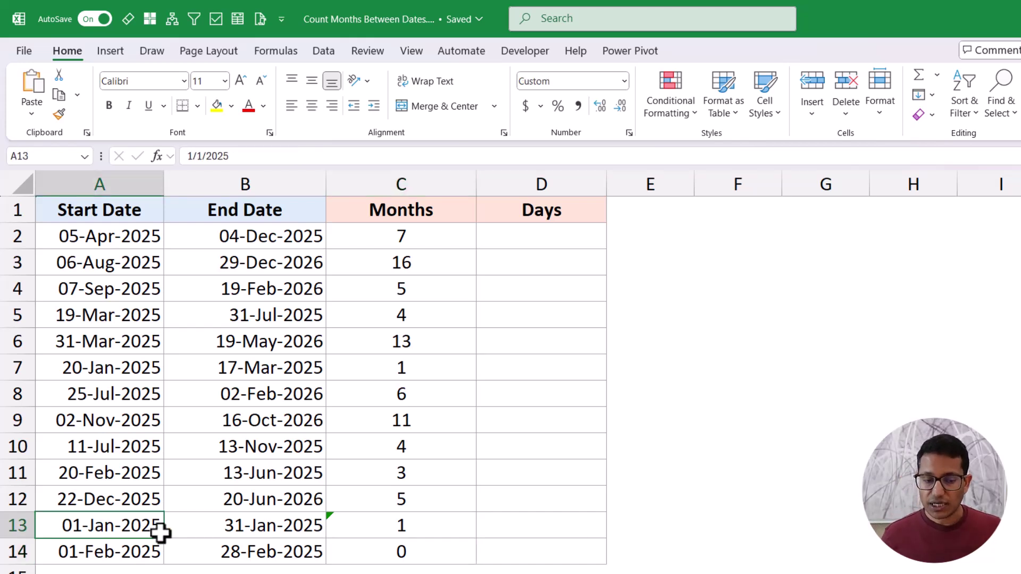
Restore the C13 formula to =DATEDIF(A13,B13,"M") by removing the -1 from the start date.
{"action": "left_click", "coordinate": [360, 527]}
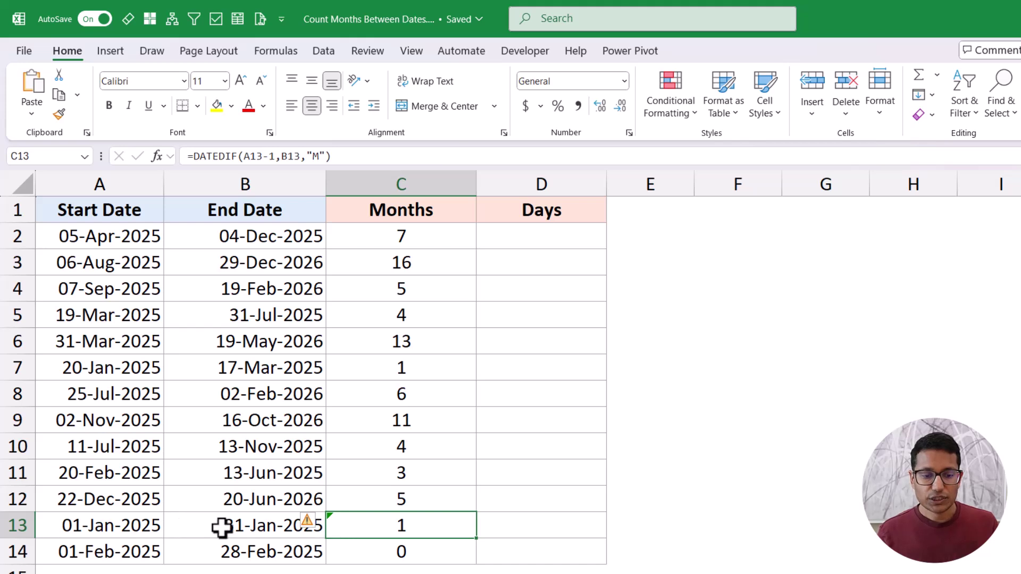
{"action": "key", "text": "F2"}
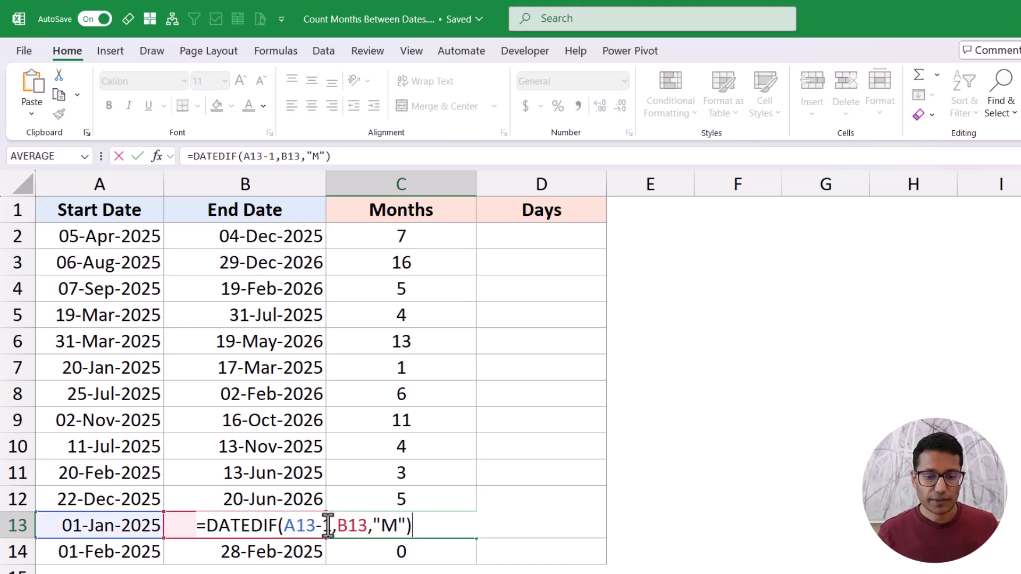
{"action": "left_click", "coordinate": [331, 527]}
{"action": "key", "text": "BackSpace"}
{"action": "key", "text": "BackSpace"}
{"action": "key", "text": "Return"}
{"action": "key", "text": "Up"}
{"action": "key", "text": "Left"}
{"action": "key", "text": "Left"}
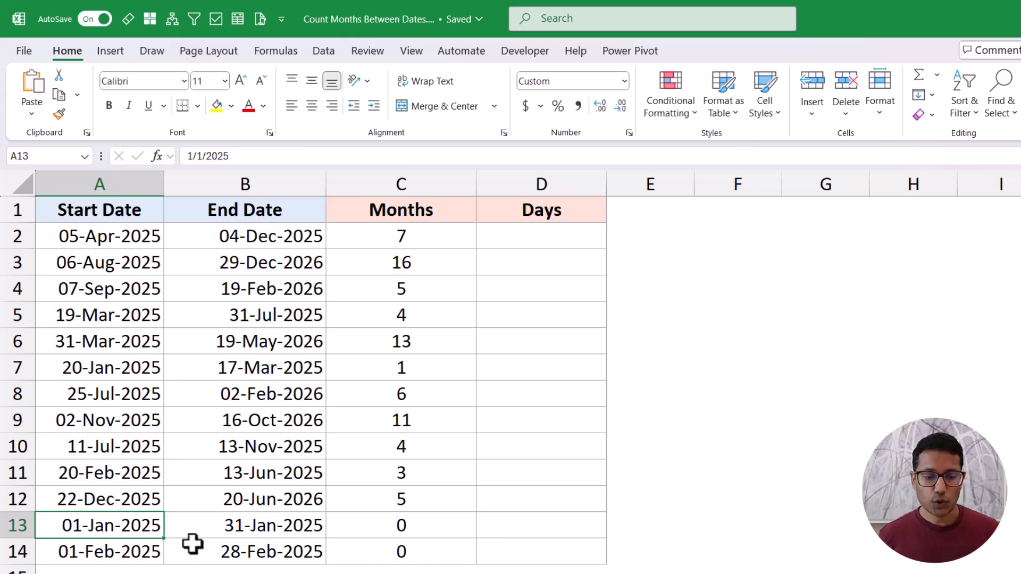
Review row 14's dates and months result, then set the end date in B14 to 3/1/2025.
{"action": "left_click", "coordinate": [135, 554]}
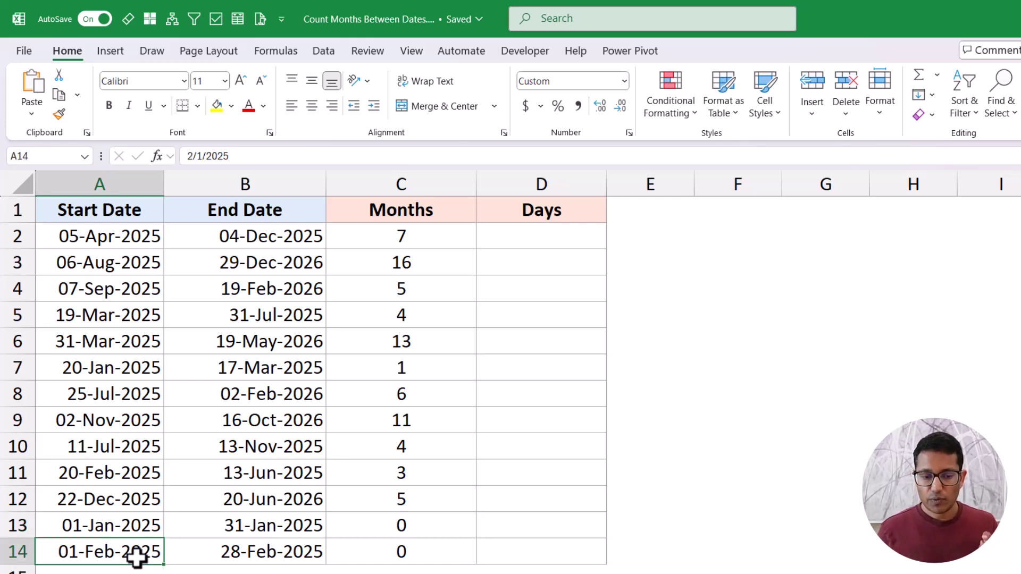
{"action": "left_click", "coordinate": [219, 557]}
{"action": "left_click", "coordinate": [356, 556]}
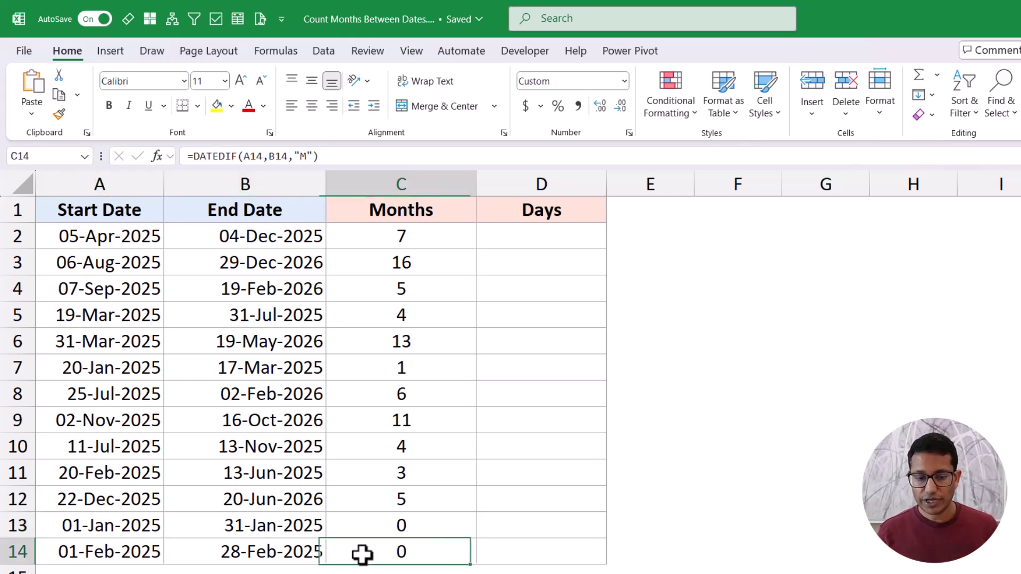
{"action": "left_click", "coordinate": [264, 555]}
{"action": "double_click", "coordinate": [265, 555]}
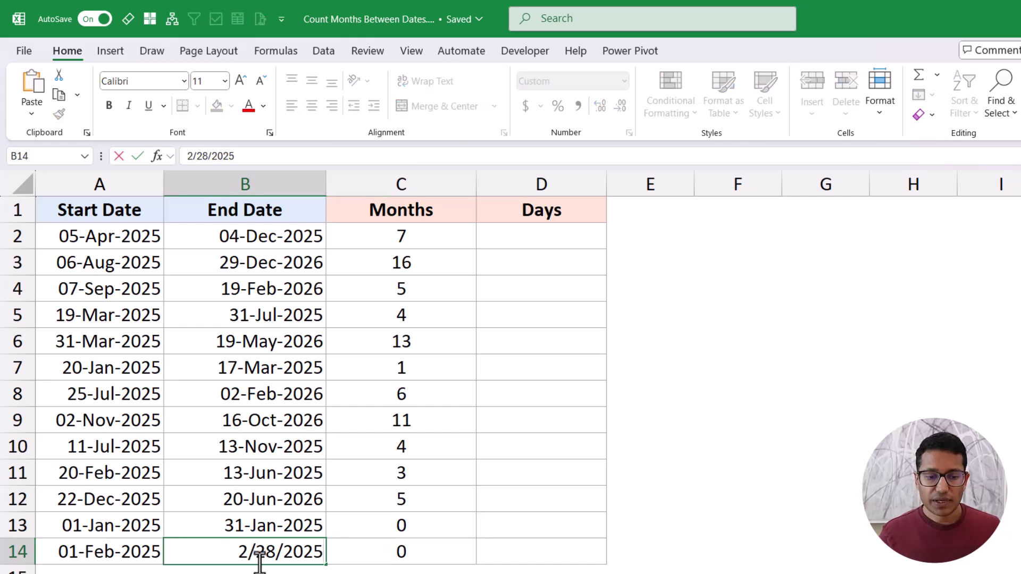
{"action": "double_click", "coordinate": [266, 553]}
{"action": "type", "text": "1"}
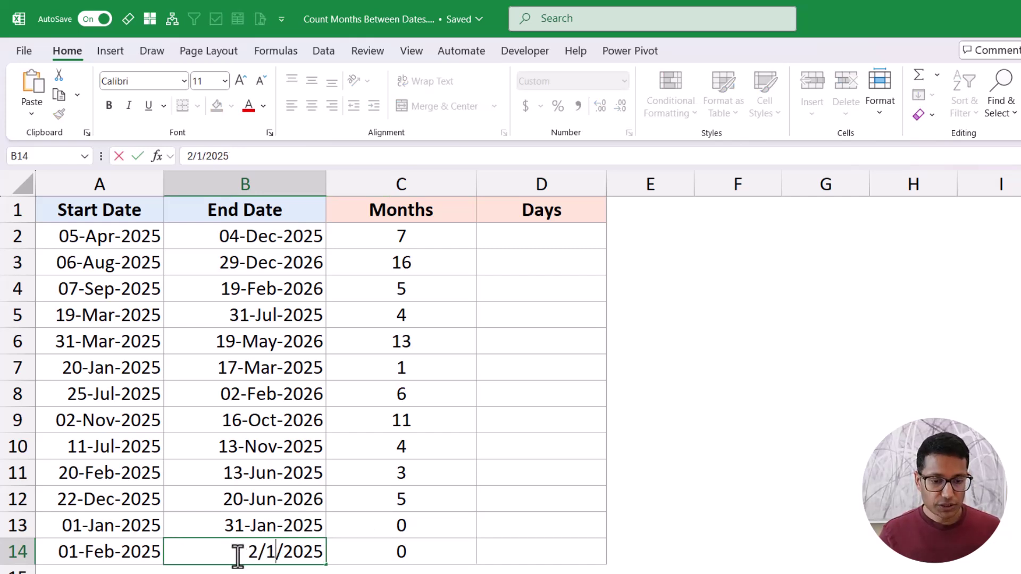
{"action": "double_click", "coordinate": [251, 553]}
{"action": "type", "text": "3"}
{"action": "key", "text": "ctrl+Return"}
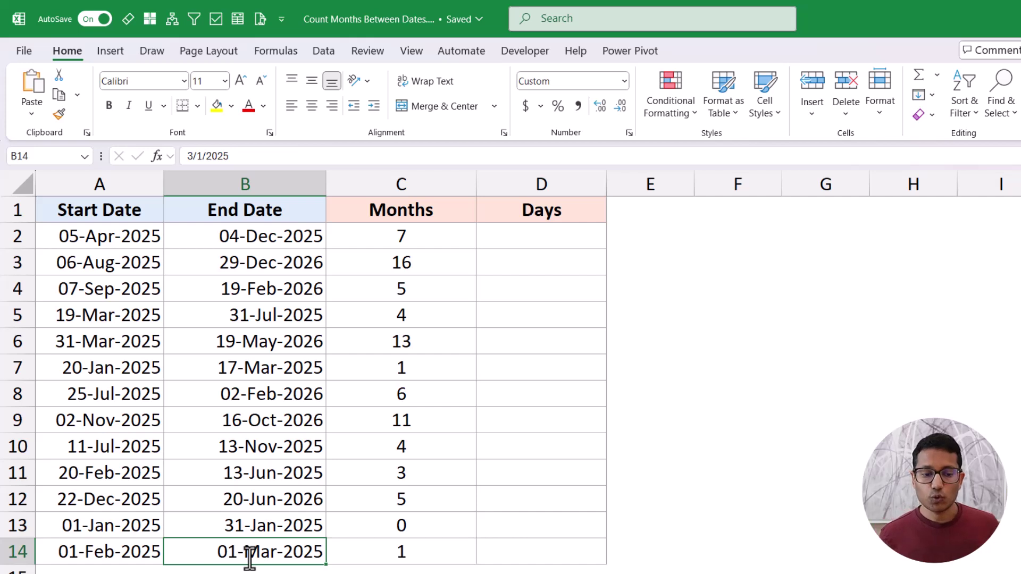
Compare row 14's start and end dates with its months result and review the Months results in C2:C14.
{"action": "left_click_drag", "start_coordinate": [130, 547], "coordinate": [209, 549]}
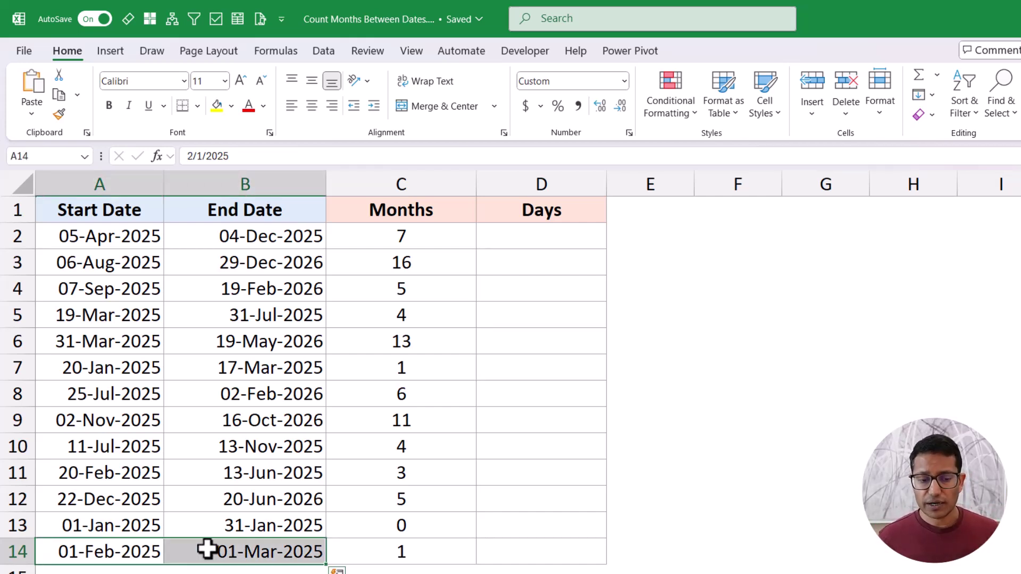
{"action": "left_click", "coordinate": [367, 552]}
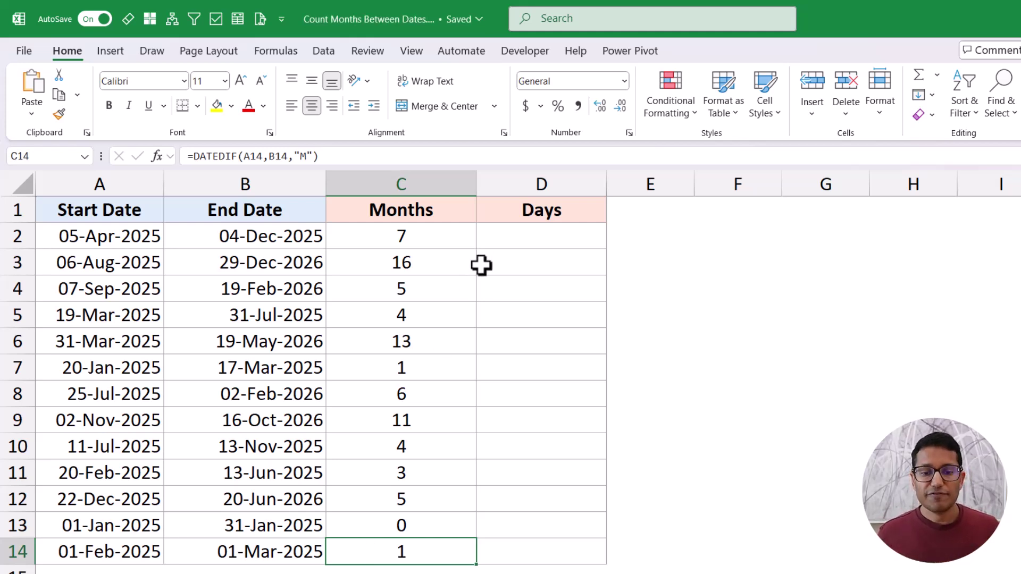
{"action": "left_click_drag", "start_coordinate": [440, 241], "coordinate": [422, 551]}
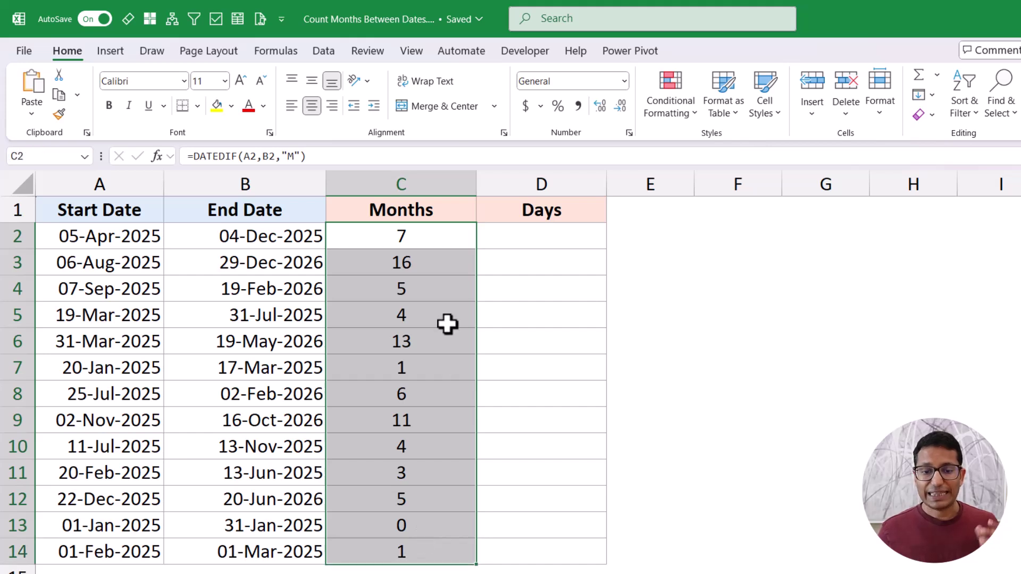
Enter =DATEDIF(A2,B2,"MD") in D2 to count the days remaining after the complete months.
{"action": "left_click", "coordinate": [519, 242]}
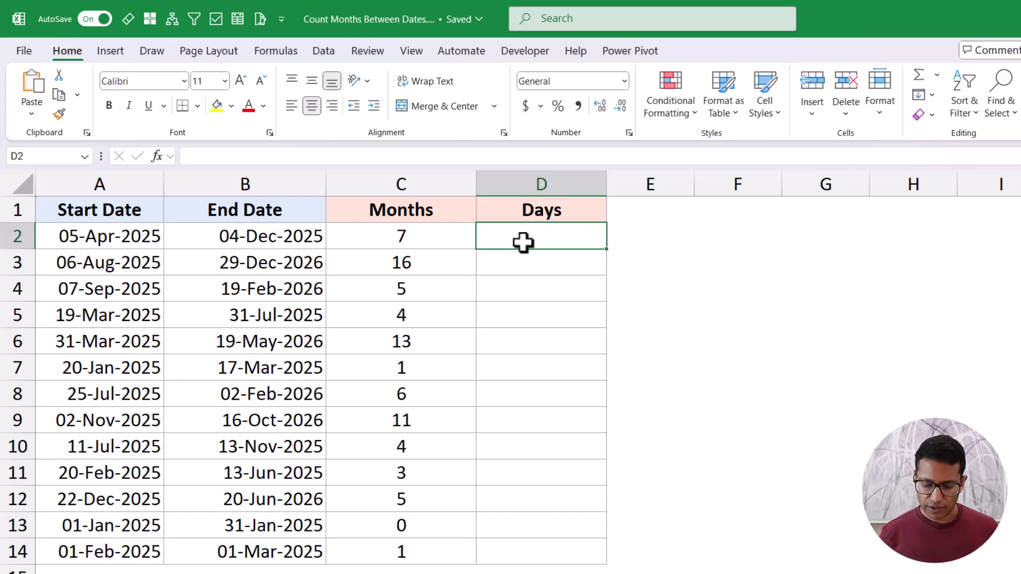
{"action": "type", "text": "=DAT"}
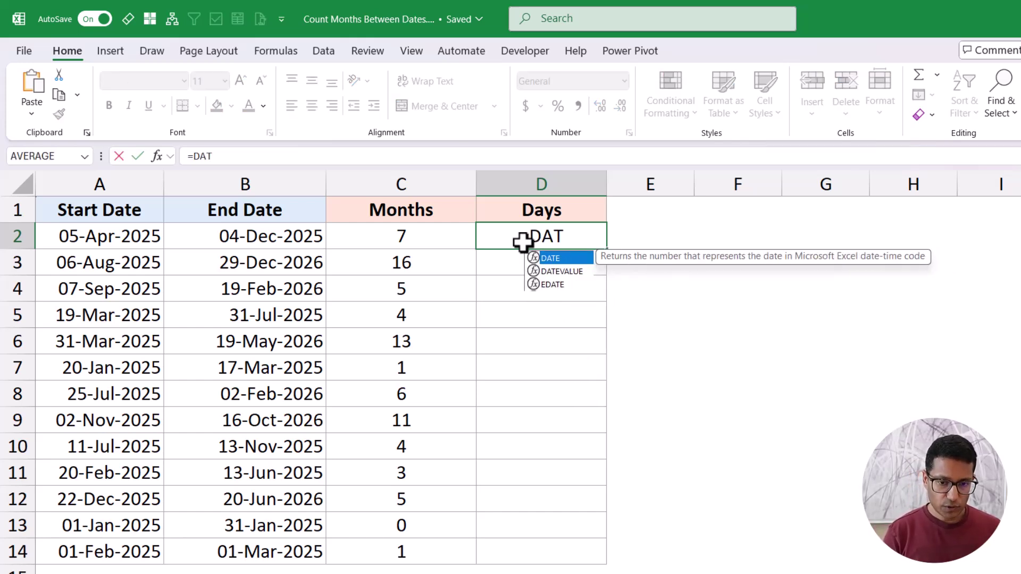
{"action": "type", "text": "EDIF("}
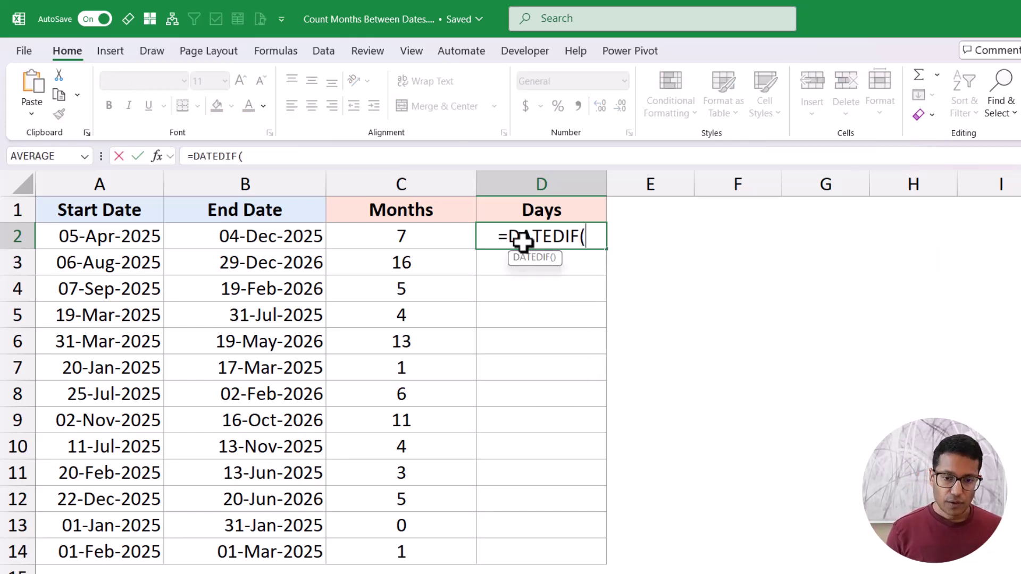
{"action": "left_click", "coordinate": [154, 235]}
{"action": "type", "text": ","}
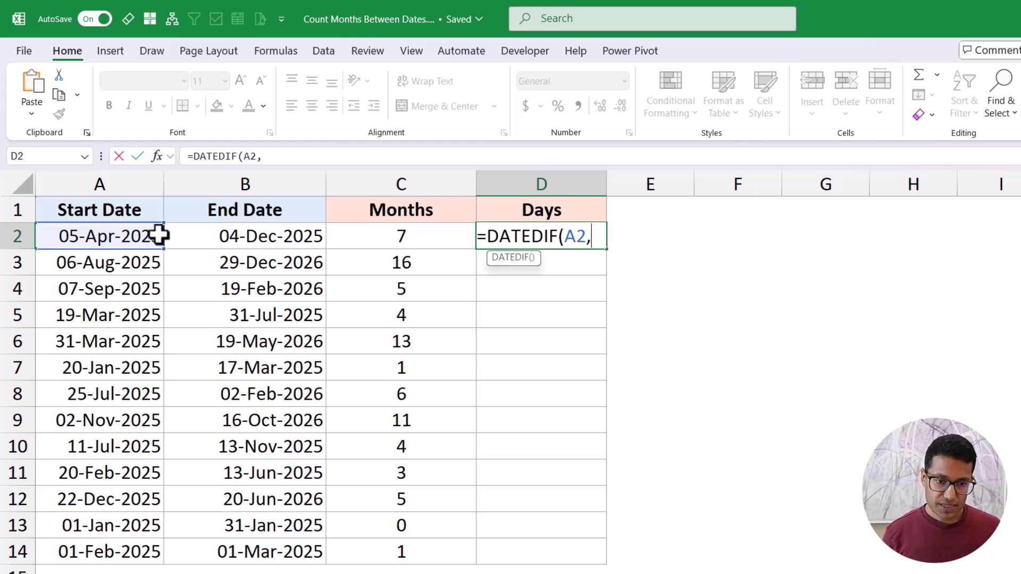
{"action": "left_click", "coordinate": [220, 236]}
{"action": "type", "text": ",\"\""}
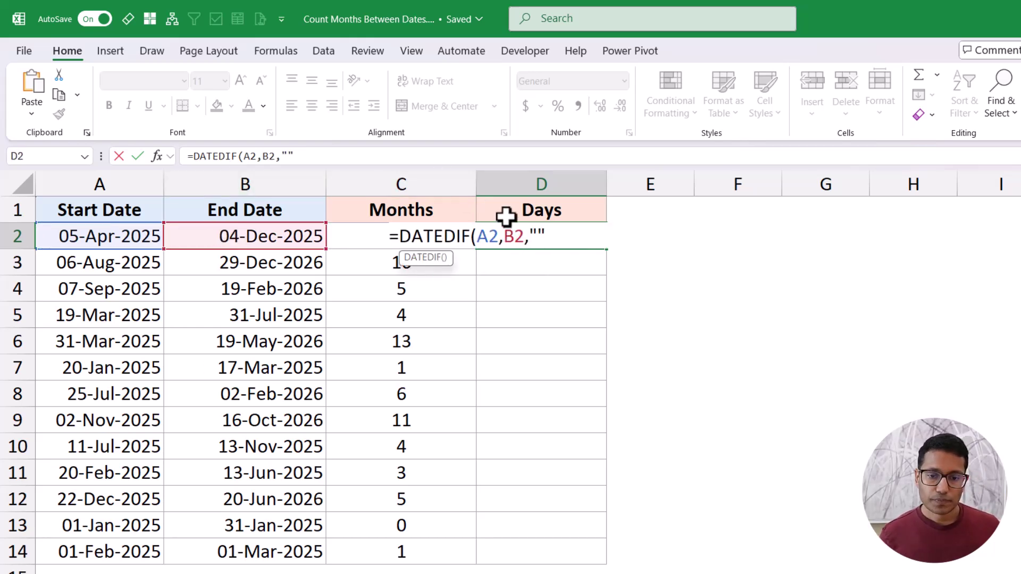
{"action": "left_click", "coordinate": [537, 235]}
{"action": "type", "text": "MD"}
{"action": "left_click", "coordinate": [579, 237]}
{"action": "type", "text": ")"}
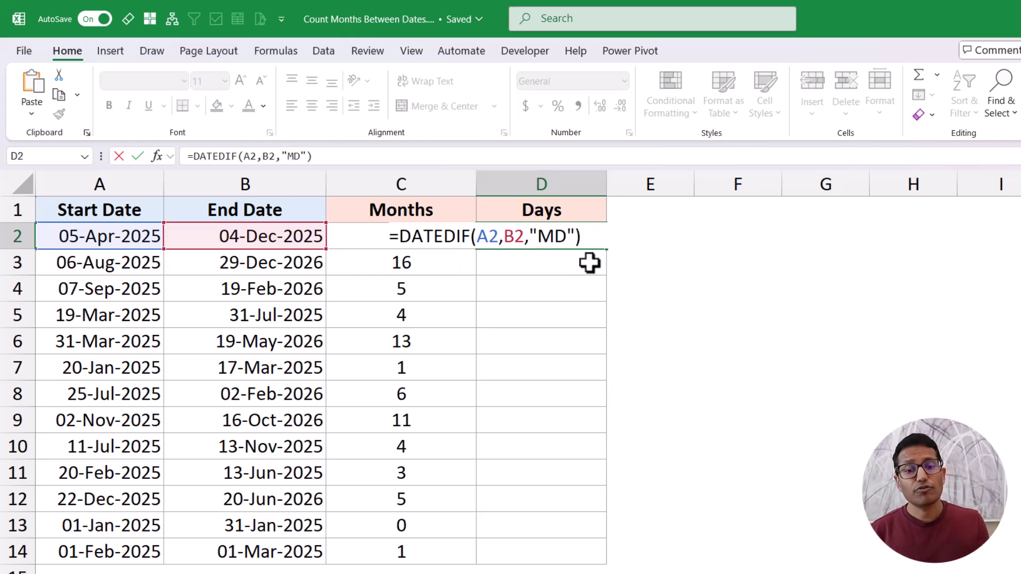
{"action": "key", "text": "Return"}
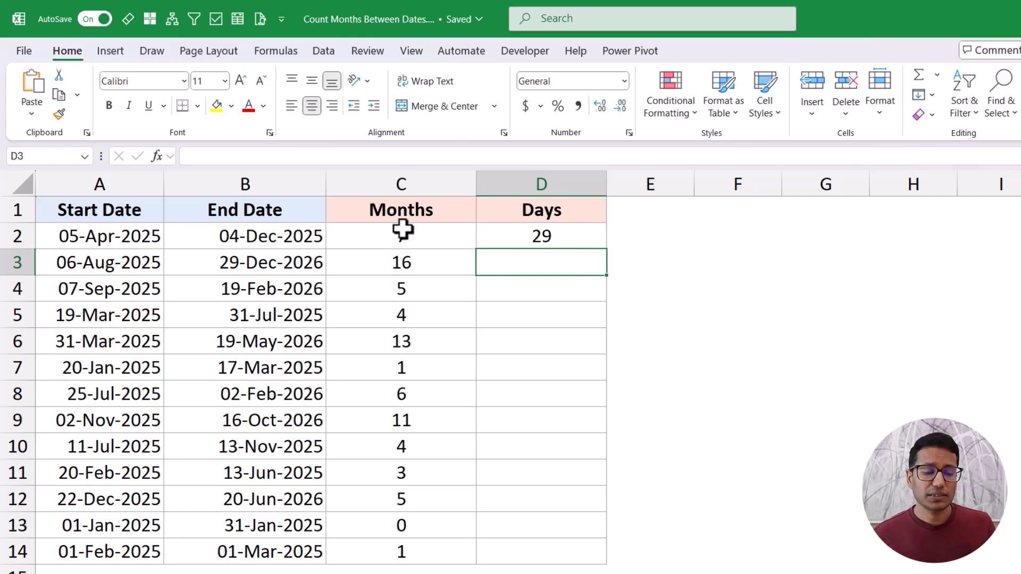
Fill the D2 days formula down through D14 and check row 2's months and days together.
{"action": "left_click", "coordinate": [565, 235]}
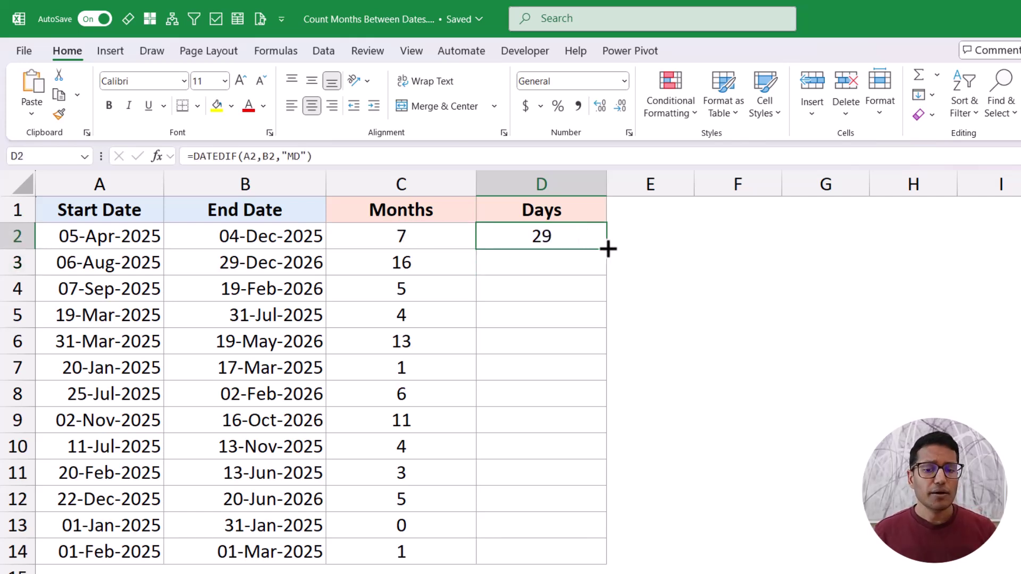
{"action": "left_click_drag", "start_coordinate": [607, 249], "coordinate": [582, 557]}
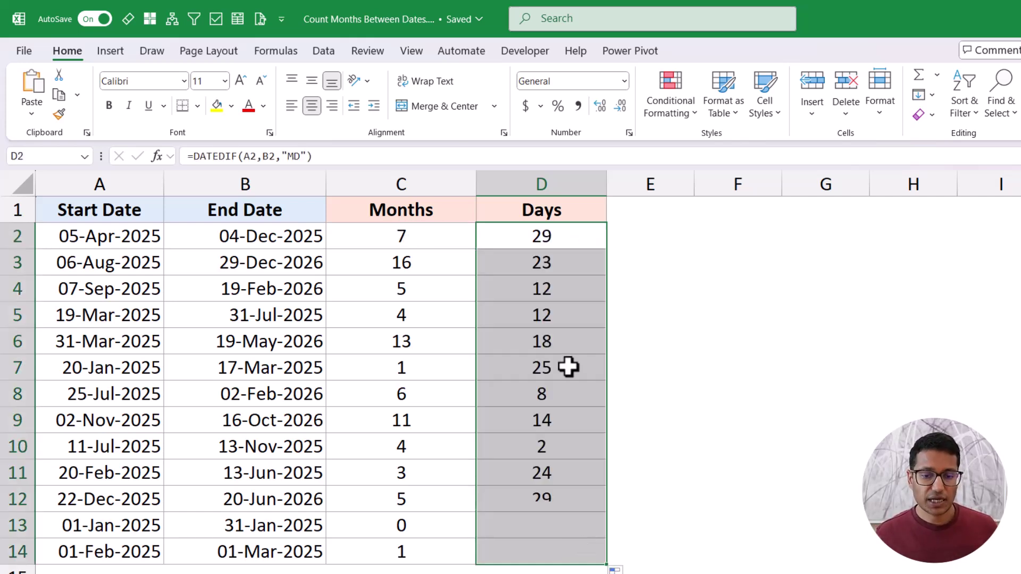
{"action": "left_click", "coordinate": [439, 236]}
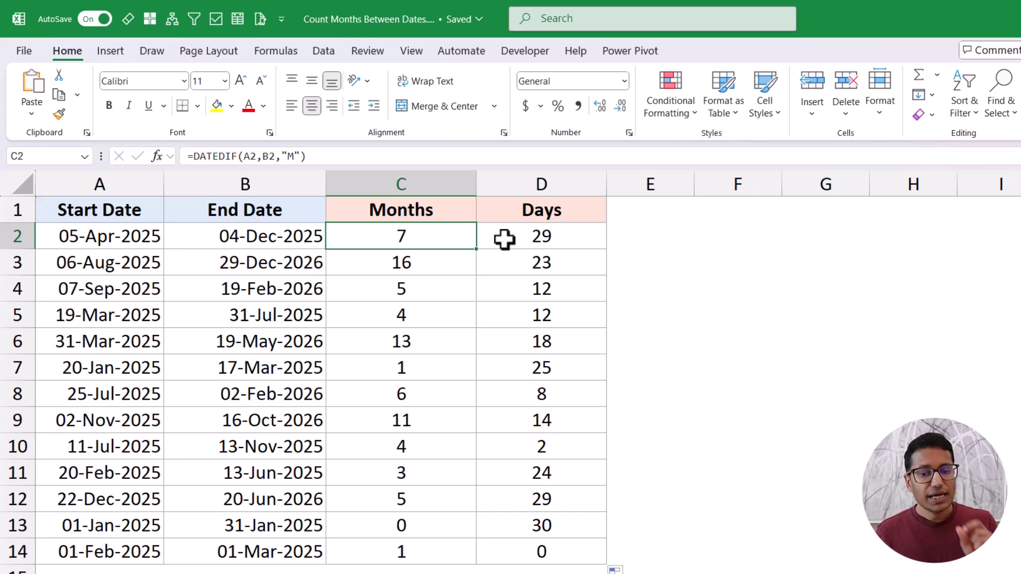
{"action": "left_click", "coordinate": [504, 240]}
Change the end date in B2 to 12/5/2025 and check row 2's months and days results.
{"action": "double_click", "coordinate": [255, 235]}
{"action": "left_click_drag", "start_coordinate": [266, 236], "coordinate": [275, 236]}
{"action": "type", "text": "5"}
{"action": "key", "text": "Return"}
{"action": "left_click", "coordinate": [279, 234]}
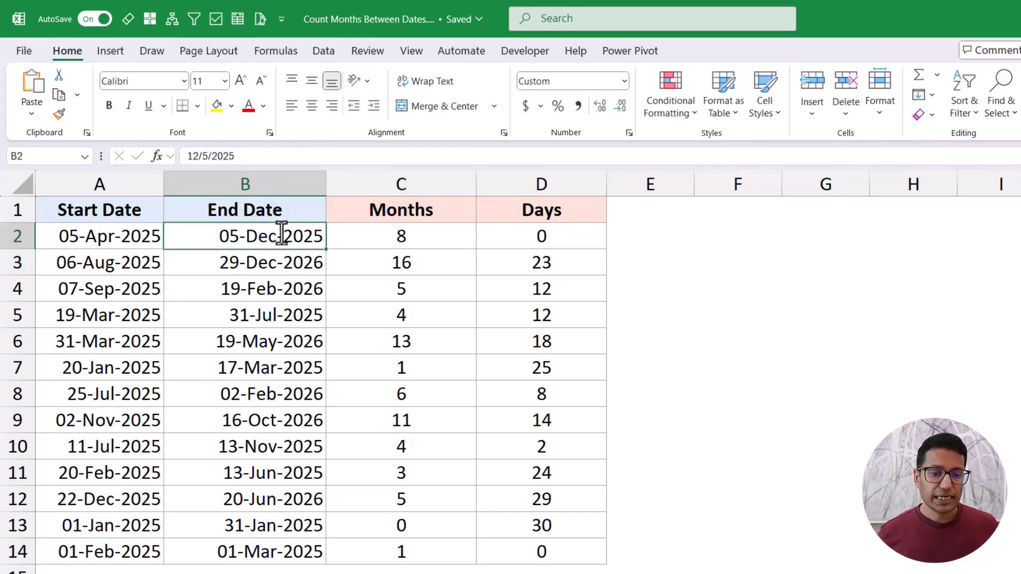
{"action": "left_click", "coordinate": [369, 233]}
{"action": "left_click", "coordinate": [503, 242]}
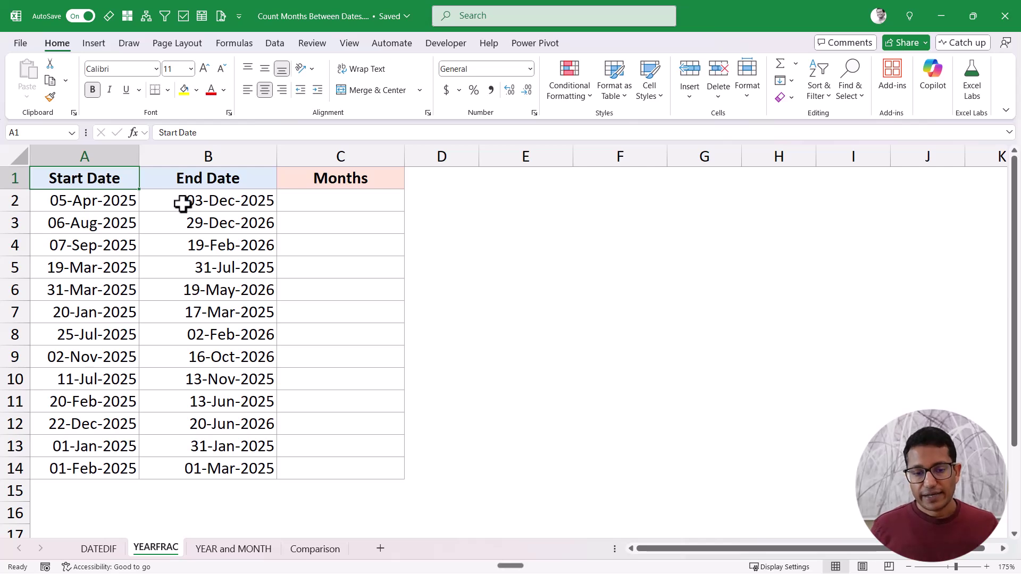
On the YEARFRAC sheet, enter =YEARFRAC(A2-1,B2,1) in C2 and check the result against row 2's dates.
{"action": "left_click", "coordinate": [320, 199]}
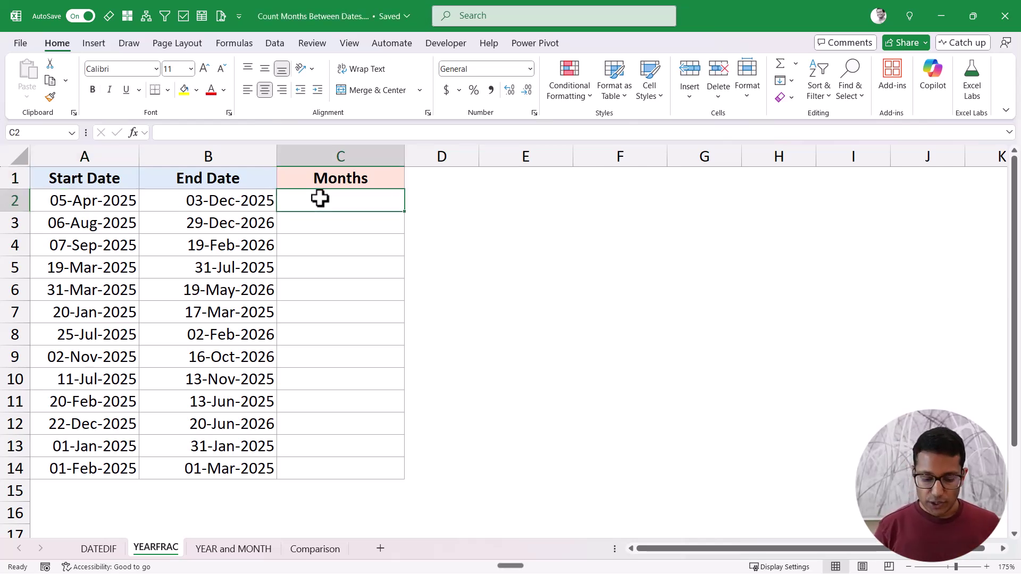
{"action": "type", "text": "=YEARFRAC("}
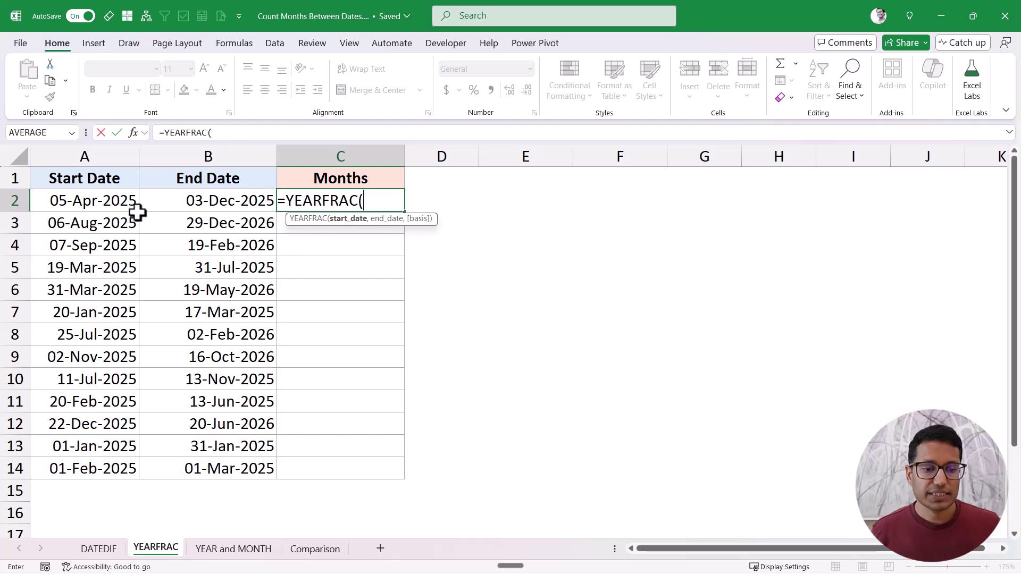
{"action": "left_click", "coordinate": [121, 203]}
{"action": "type", "text": ","}
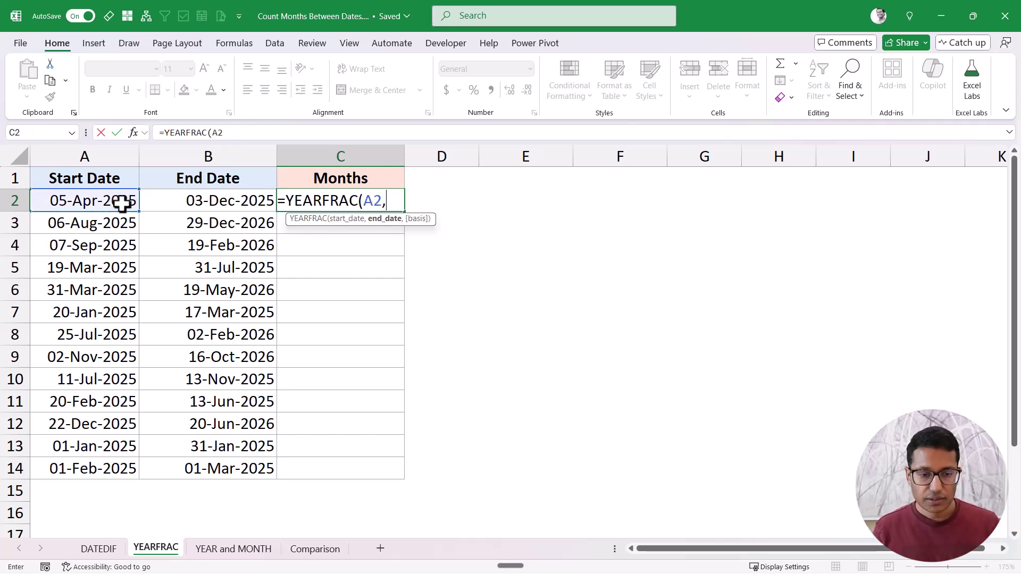
{"action": "left_click", "coordinate": [183, 202]}
{"action": "type", "text": ","}
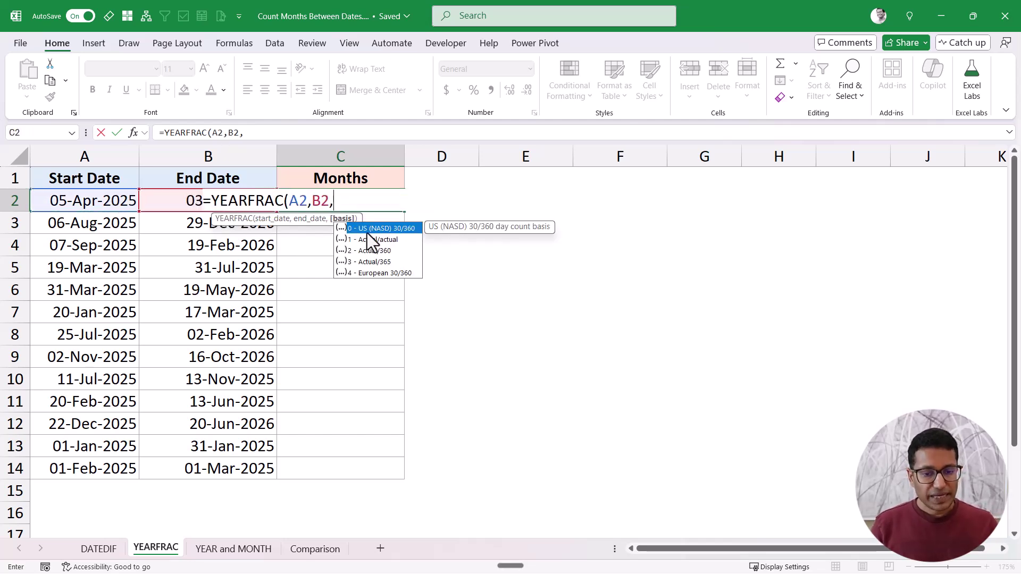
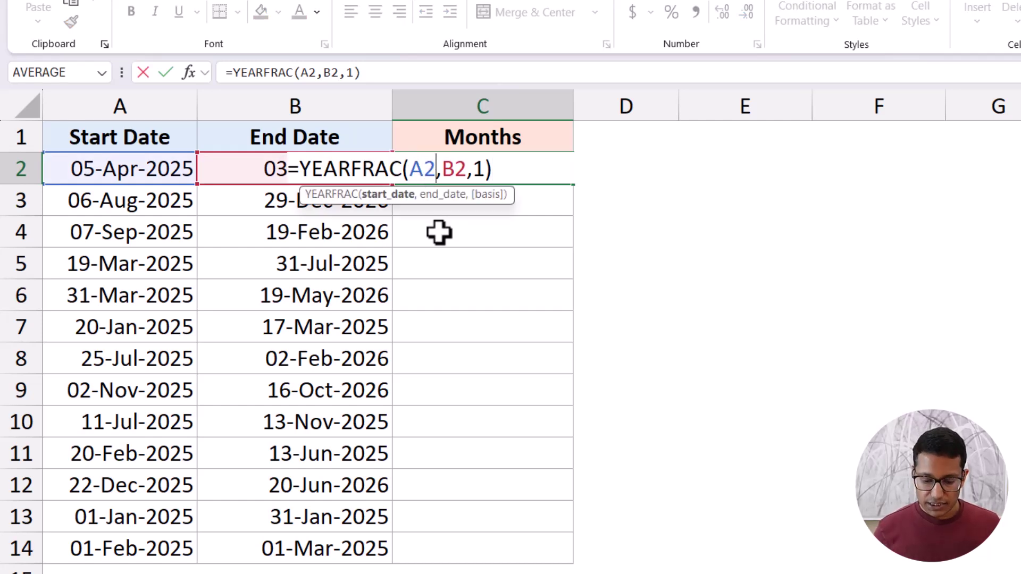
{"action": "type", "text": "-1"}
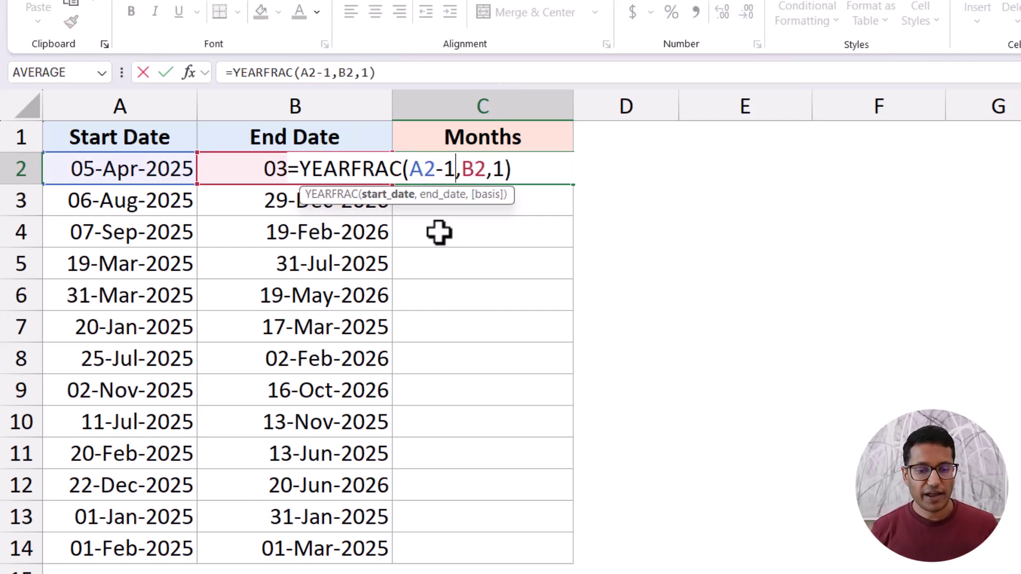
{"action": "key", "text": "Return"}
{"action": "key", "text": "Up"}
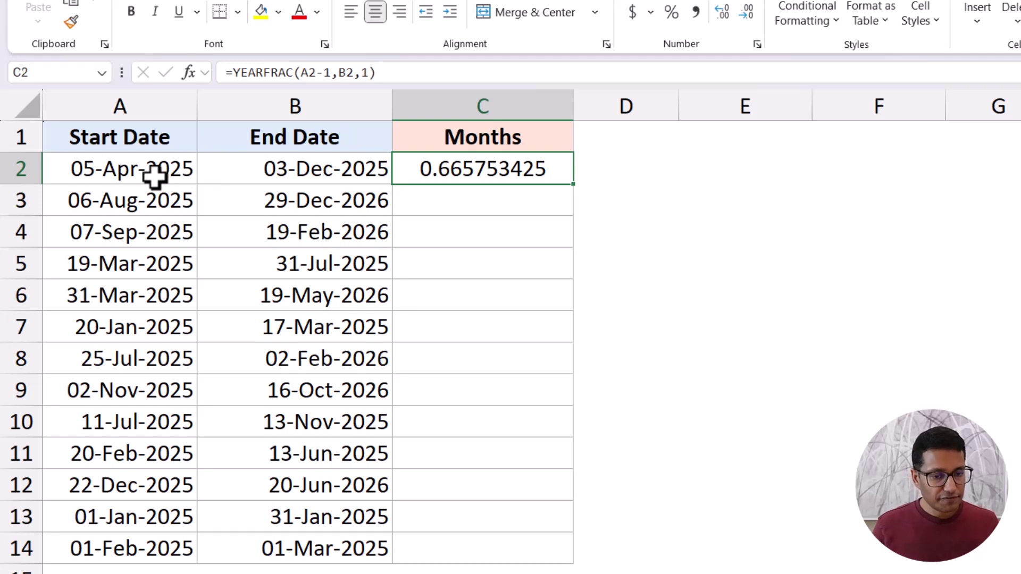
{"action": "left_click", "coordinate": [276, 175]}
{"action": "left_click", "coordinate": [465, 173]}
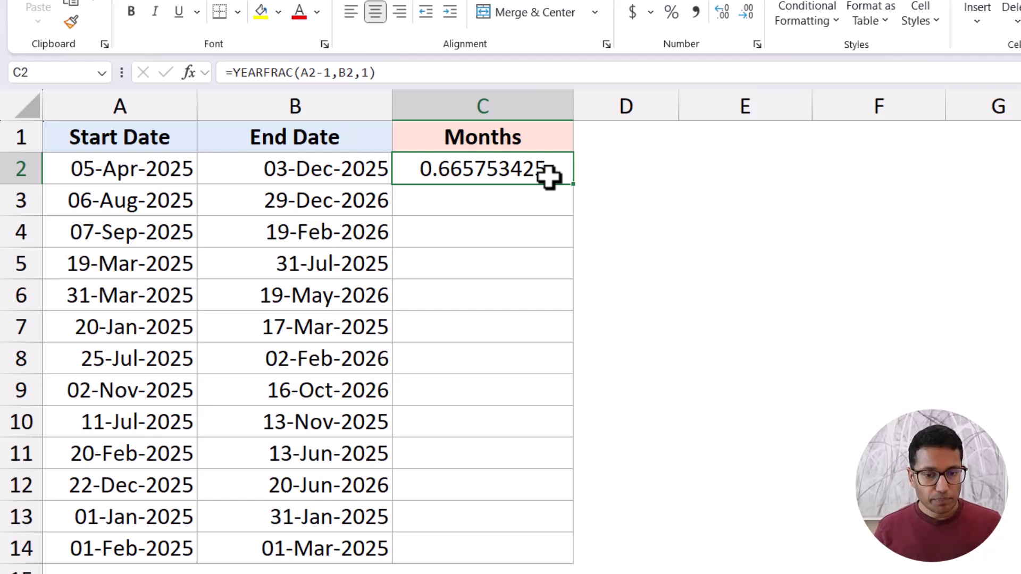
Multiply the YEARFRAC result in C2 by 12 so the formula reads =YEARFRAC(A2-1,B2,1)*12.
{"action": "double_click", "coordinate": [547, 176]}
{"action": "type", "text": "*"}
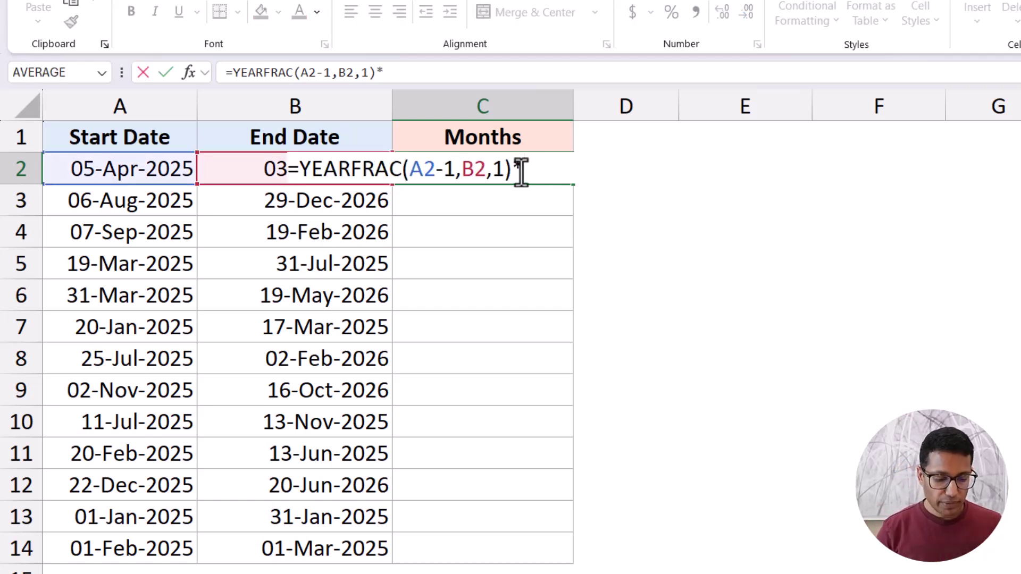
{"action": "type", "text": "12"}
{"action": "key", "text": "ctrl+Return"}
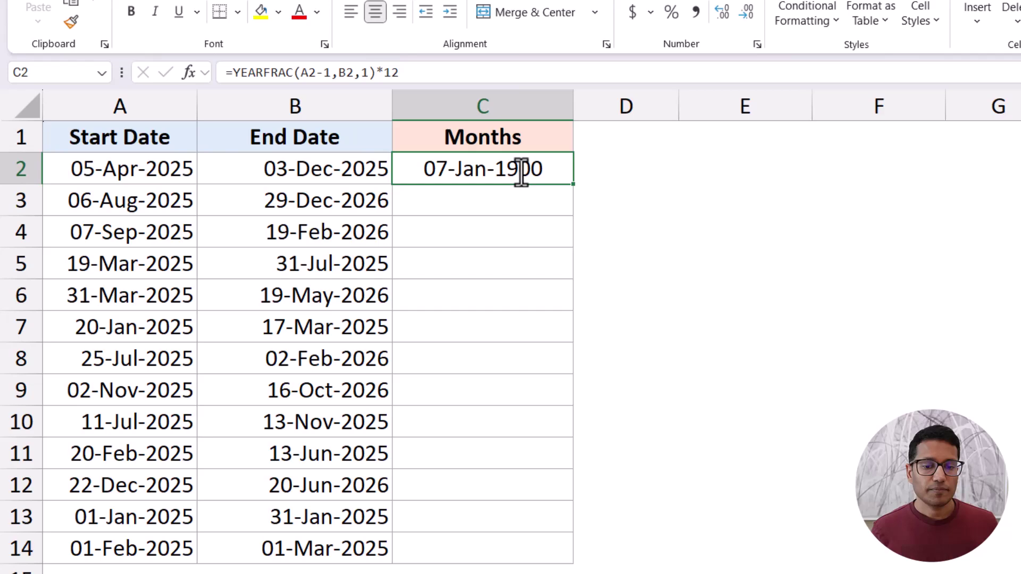
Fill the C2 formula down through C14 and format the Months results as General numbers.
{"action": "double_click", "coordinate": [574, 185]}
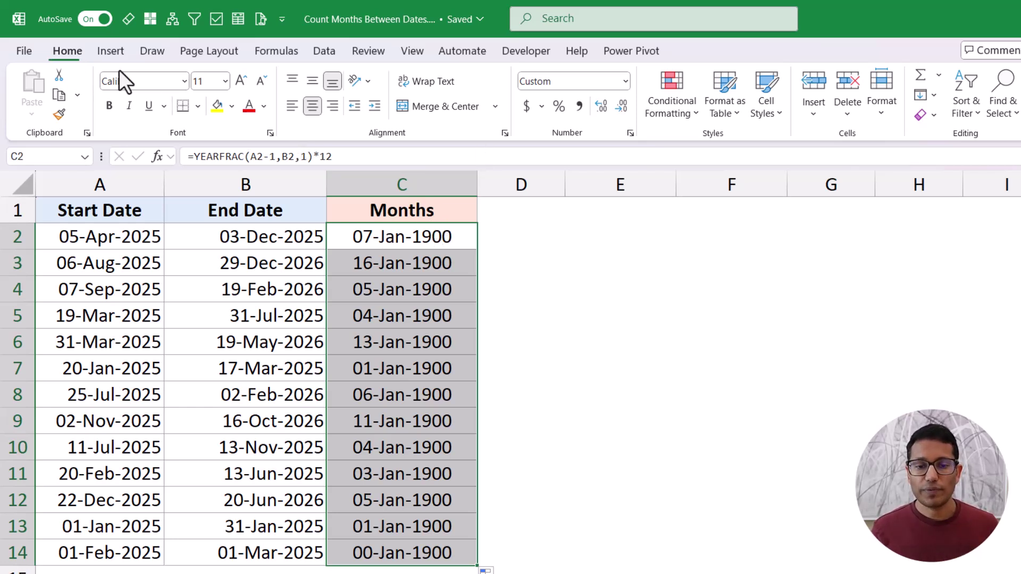
{"action": "left_click", "coordinate": [625, 81]}
{"action": "left_click", "coordinate": [627, 106]}
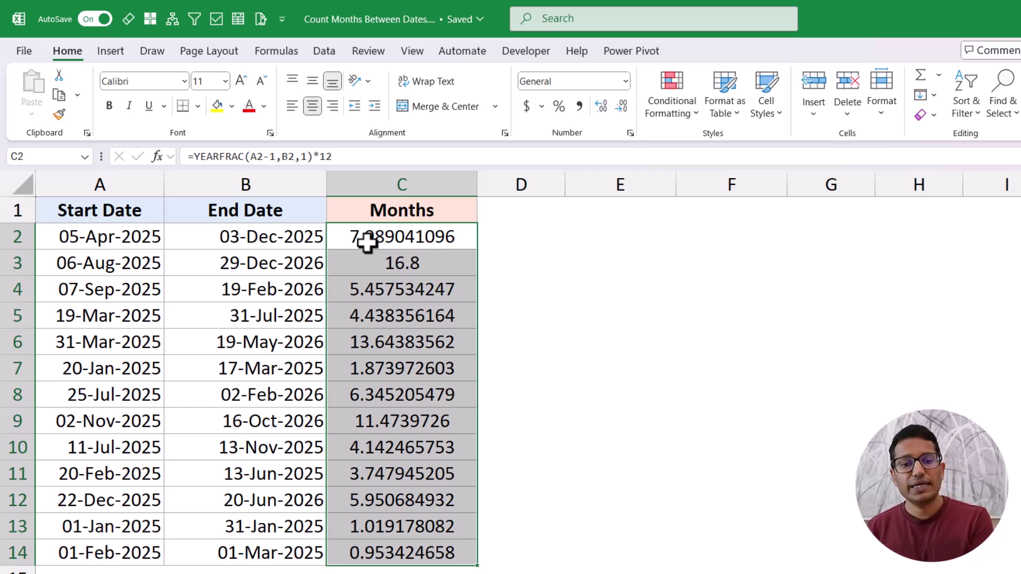
{"action": "left_click", "coordinate": [405, 262]}
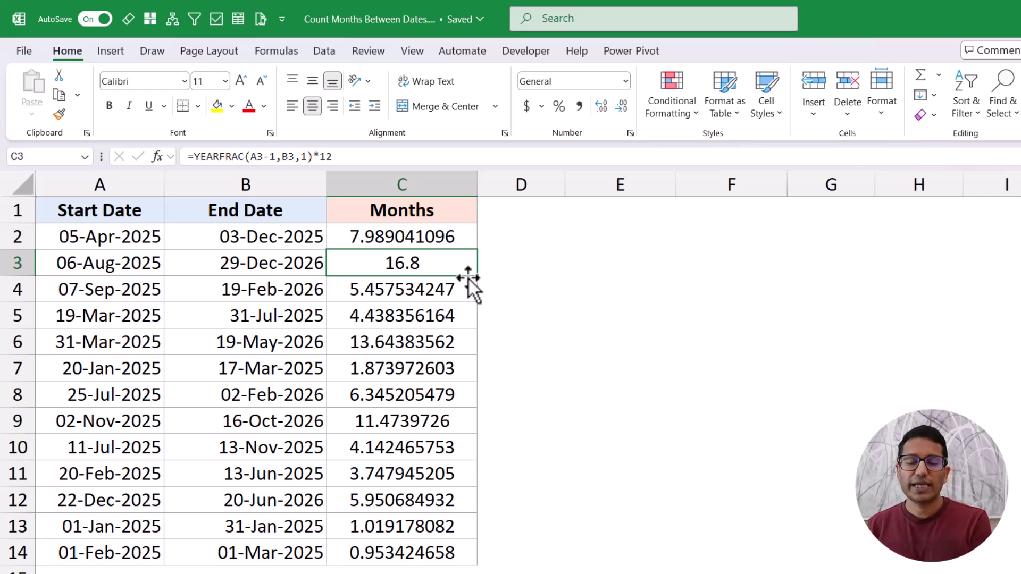
Wrap C2's formula in INT as =INT(YEARFRAC(A2-1,B2,1)*12) and fill it down through C14.
{"action": "left_click", "coordinate": [457, 245]}
{"action": "key", "text": "F2"}
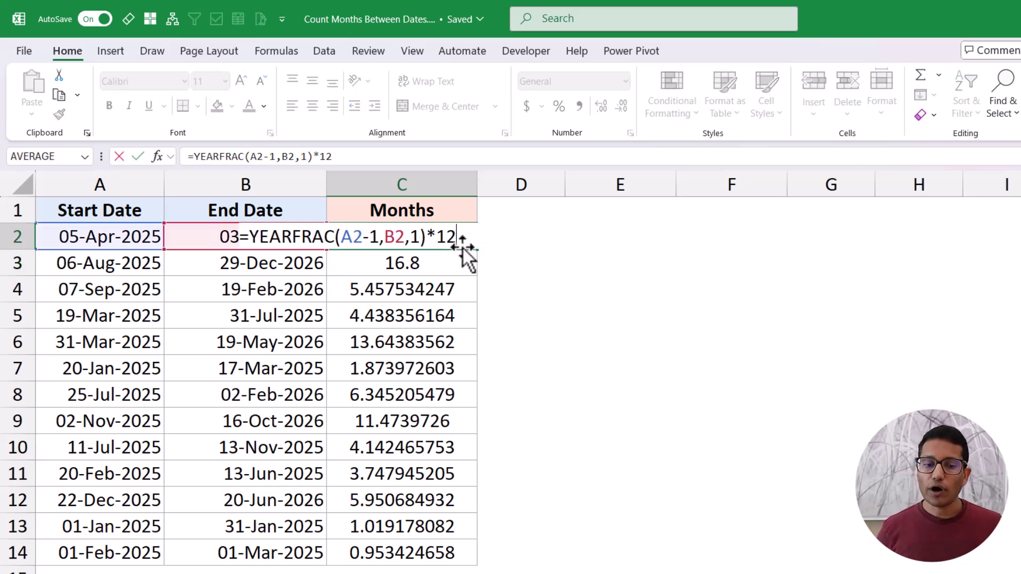
{"action": "key", "text": "Left"}
{"action": "key", "text": "Left"}
{"action": "key", "text": "Left"}
{"action": "key", "text": "Left"}
{"action": "key", "text": "Left"}
{"action": "key", "text": "Left"}
{"action": "key", "text": "Left"}
{"action": "key", "text": "Left"}
{"action": "key", "text": "Left"}
{"action": "key", "text": "Left"}
{"action": "key", "text": "Left"}
{"action": "key", "text": "Left"}
{"action": "key", "text": "Left"}
{"action": "key", "text": "Left"}
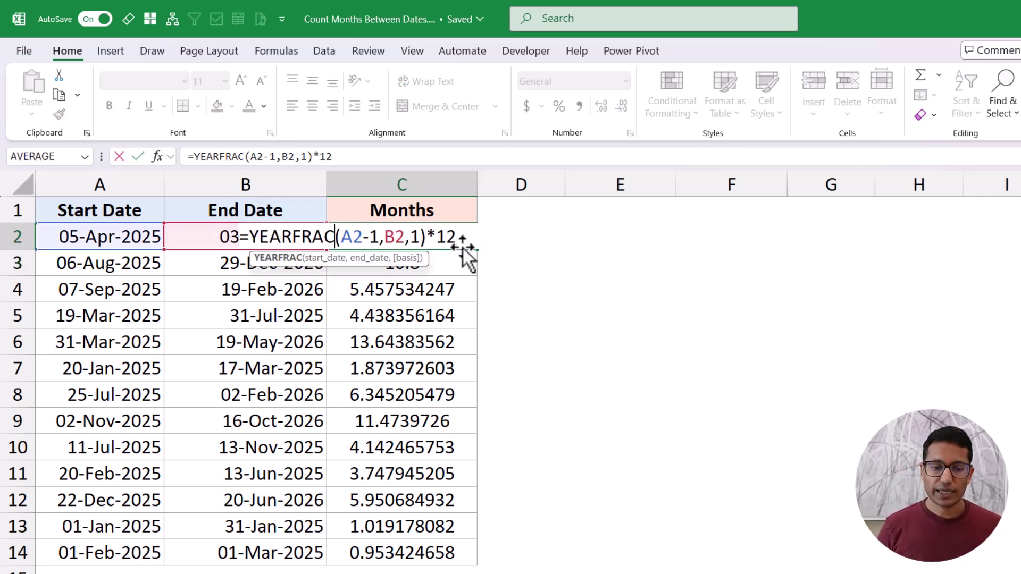
{"action": "key", "text": "Home"}
{"action": "key", "text": "Right"}
{"action": "type", "text": "INT"}
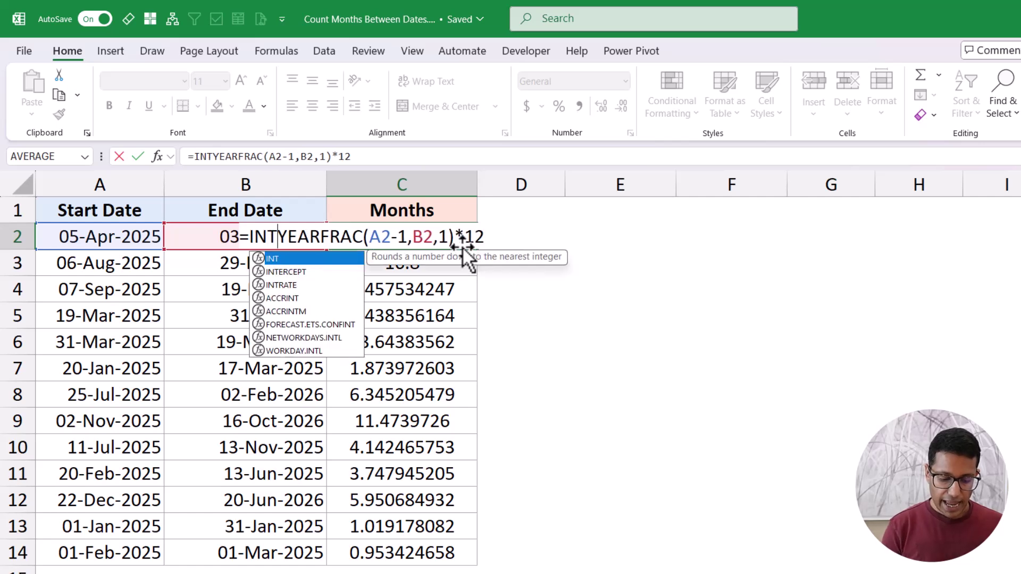
{"action": "type", "text": "("}
{"action": "key", "text": "End"}
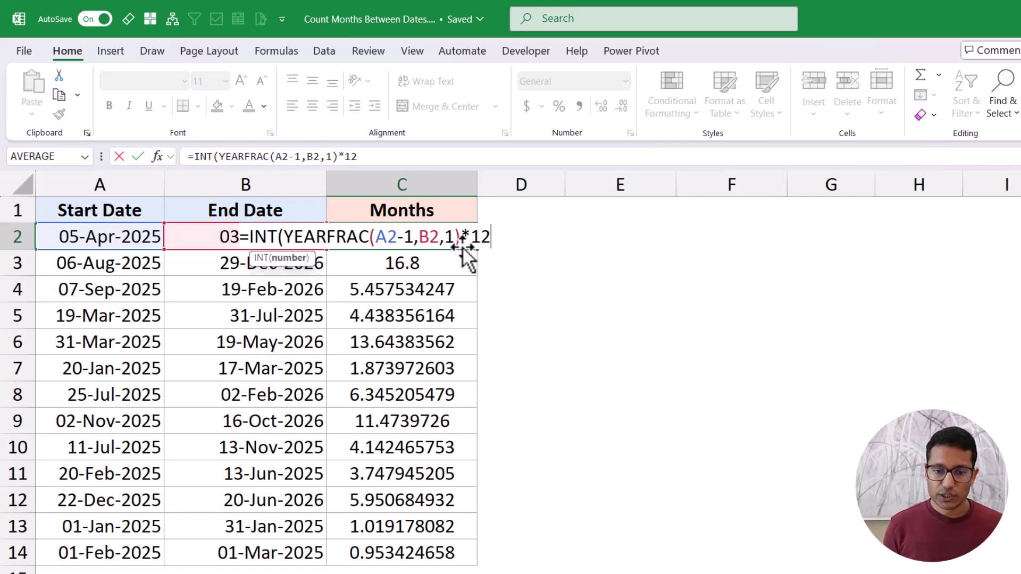
{"action": "type", "text": ")"}
{"action": "key", "text": "Return"}
{"action": "key", "text": "Up"}
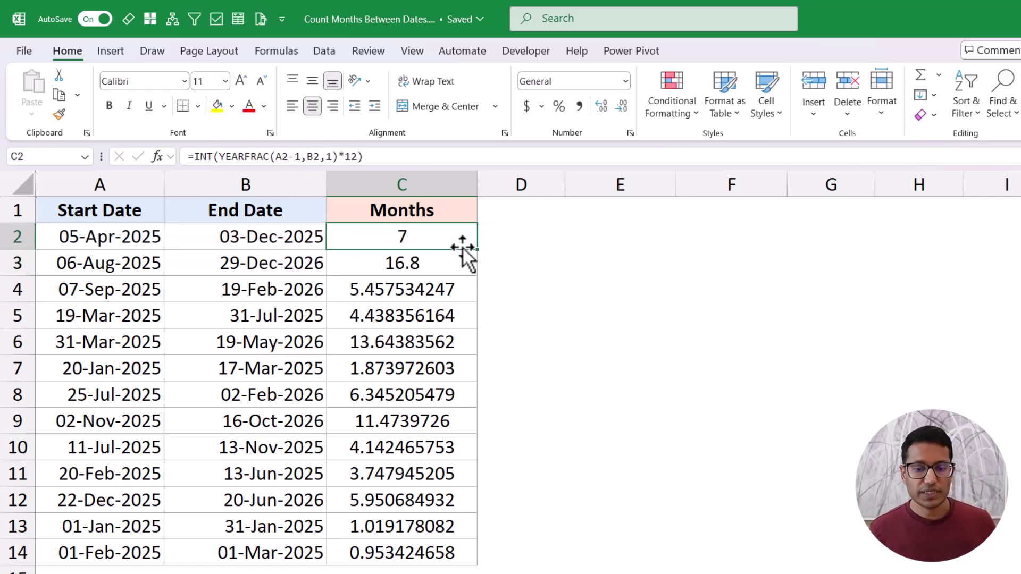
{"action": "double_click", "coordinate": [477, 249]}
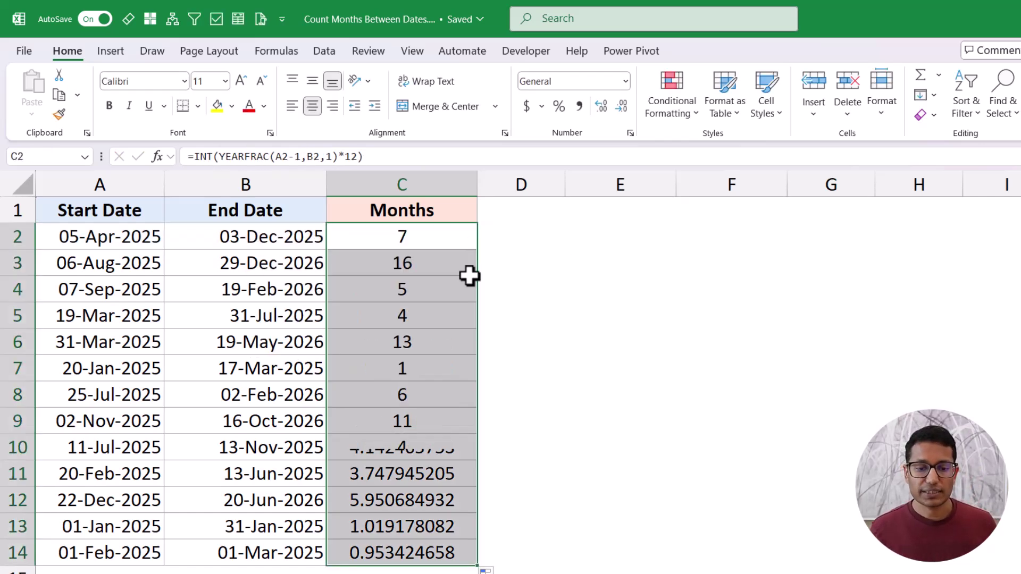
{"action": "left_click", "coordinate": [434, 245]}
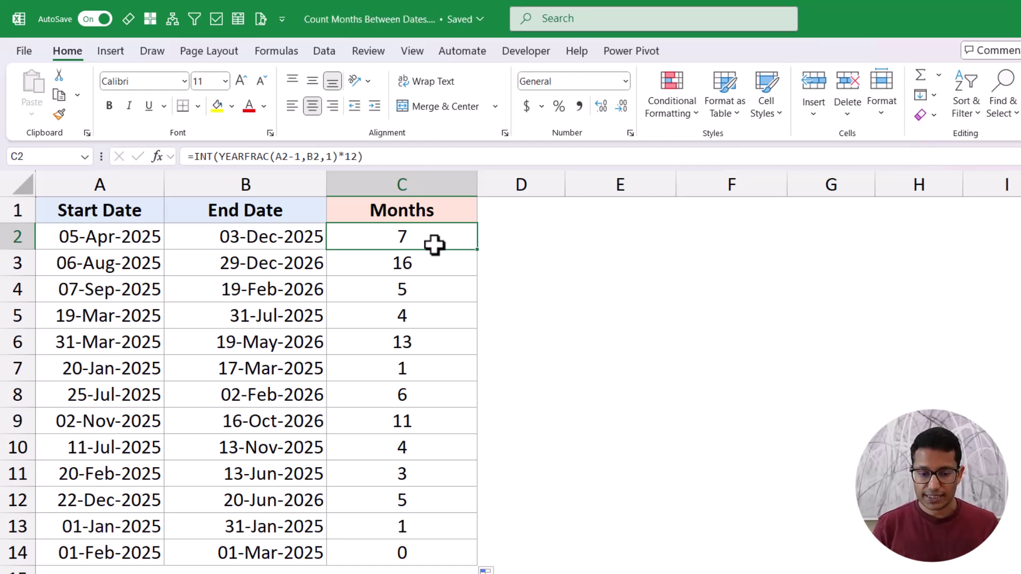
Compare the start and end dates in rows 13 and 14 with their Months results.
{"action": "left_click", "coordinate": [142, 521]}
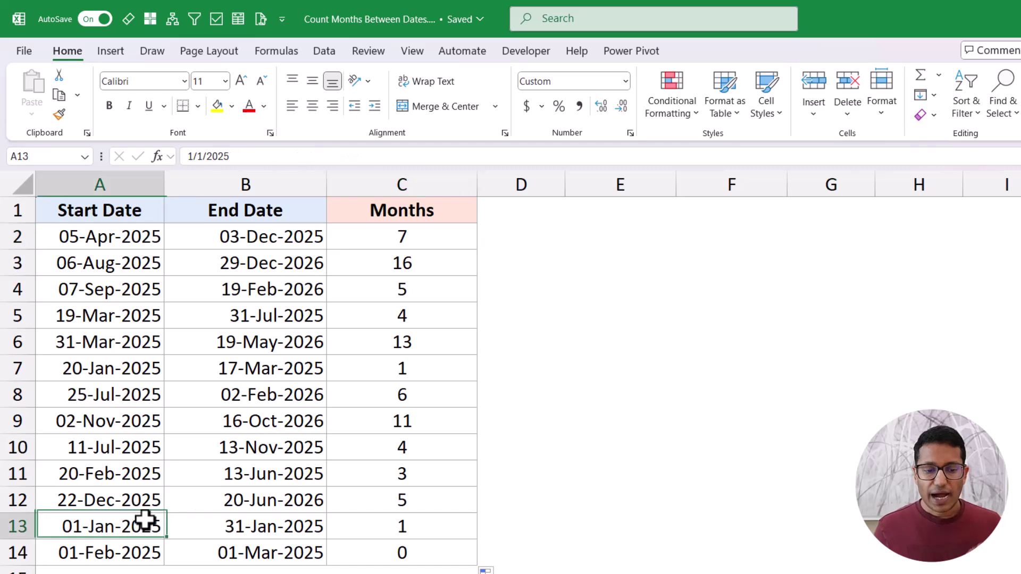
{"action": "left_click", "coordinate": [245, 529]}
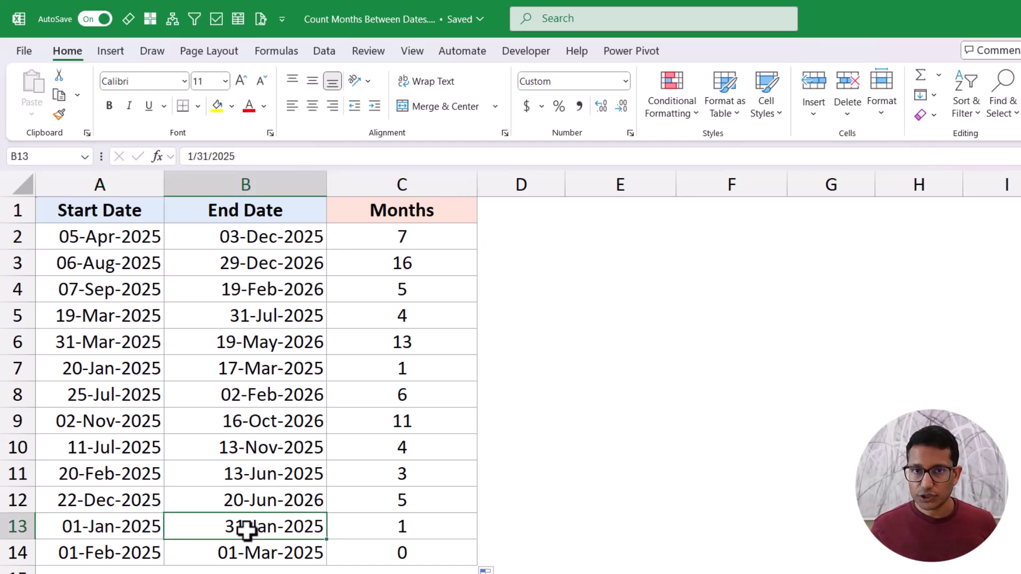
{"action": "left_click", "coordinate": [129, 529]}
{"action": "left_click", "coordinate": [224, 526]}
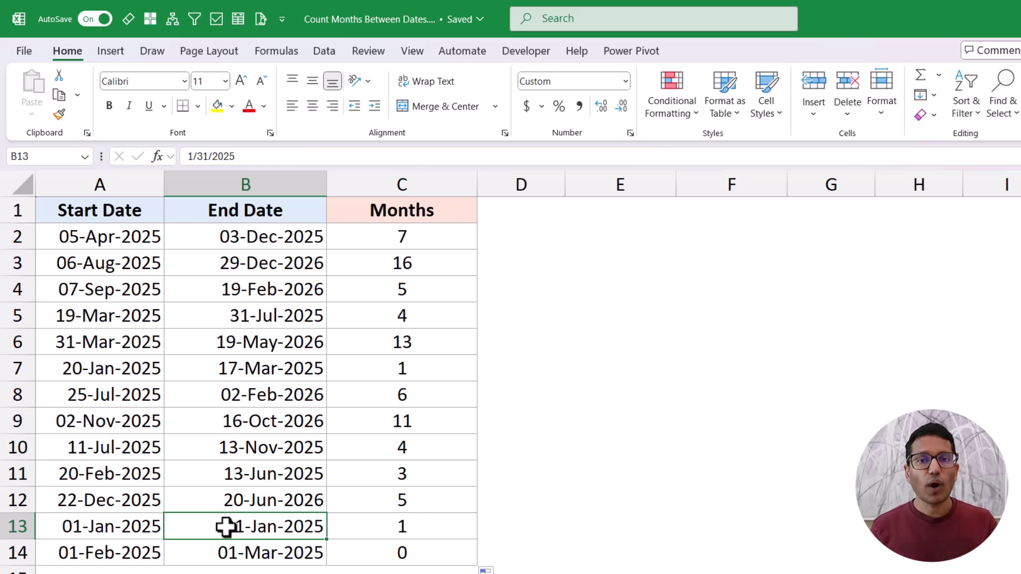
{"action": "left_click", "coordinate": [354, 526]}
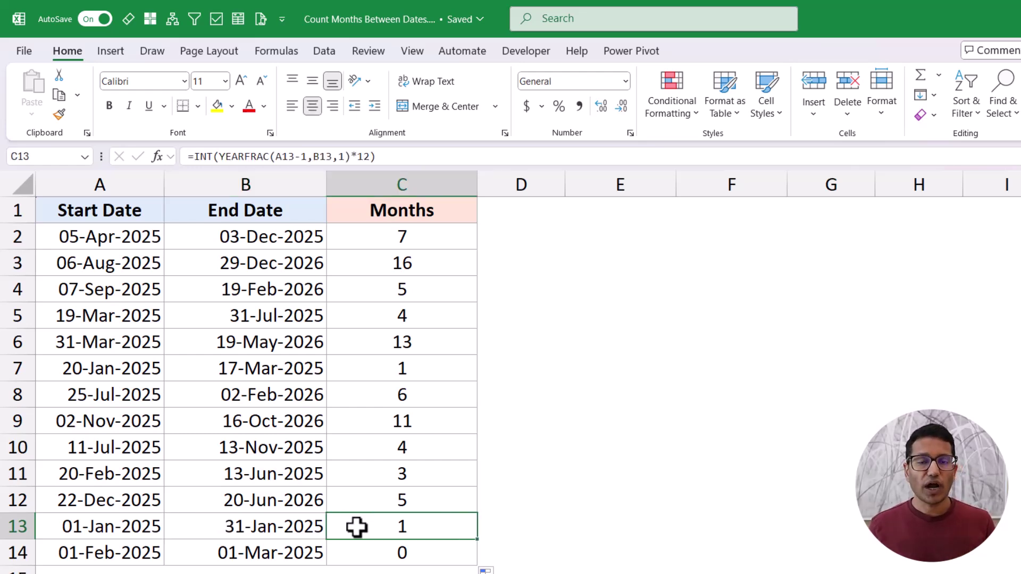
{"action": "left_click", "coordinate": [145, 552]}
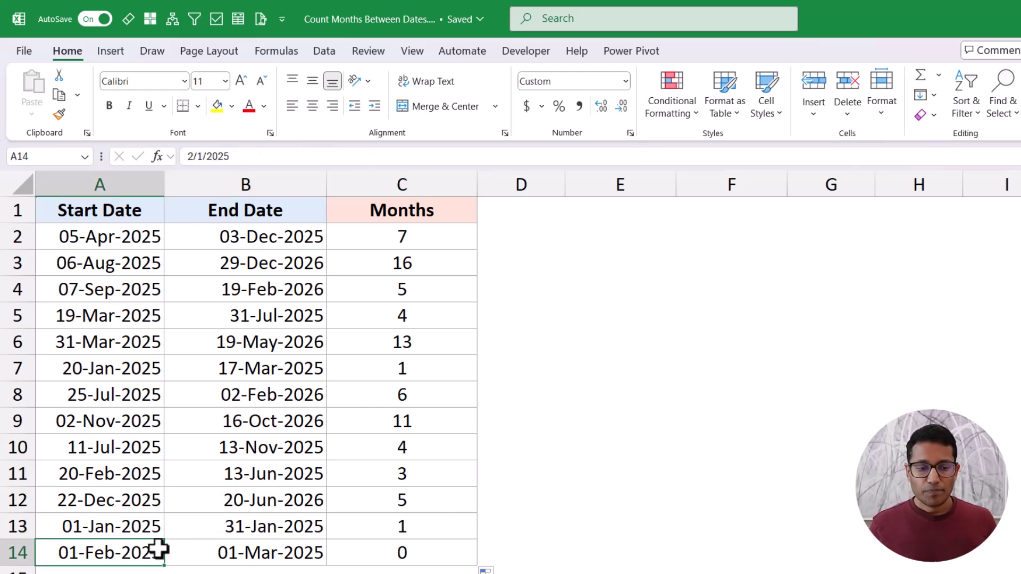
{"action": "left_click", "coordinate": [209, 554]}
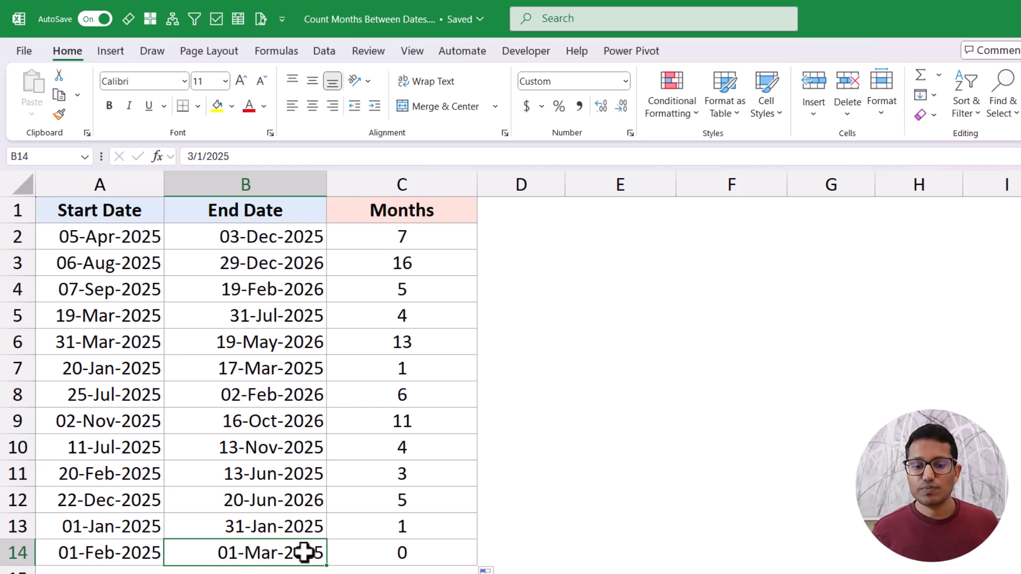
{"action": "left_click", "coordinate": [372, 552]}
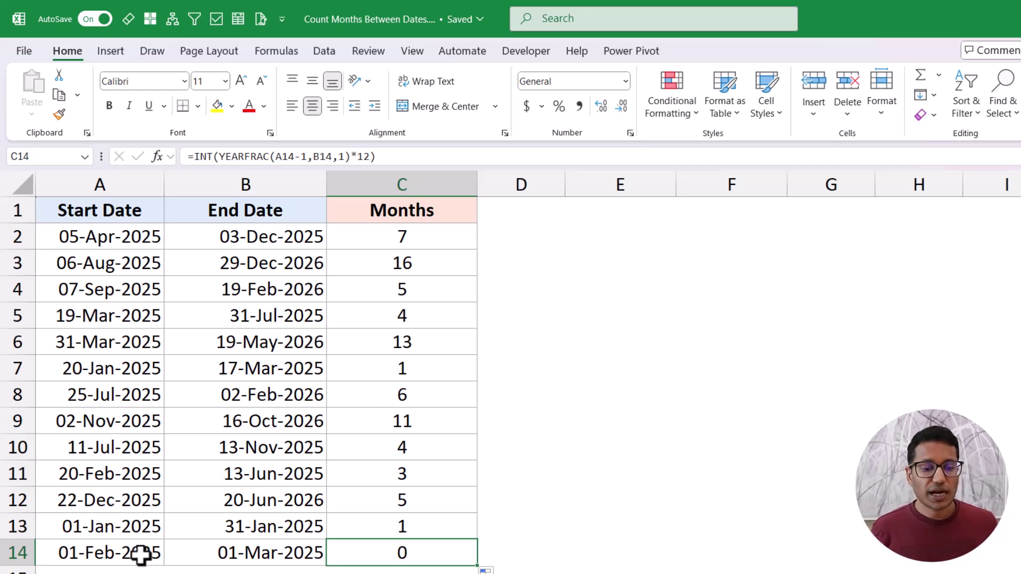
{"action": "left_click_drag", "start_coordinate": [142, 553], "coordinate": [221, 552]}
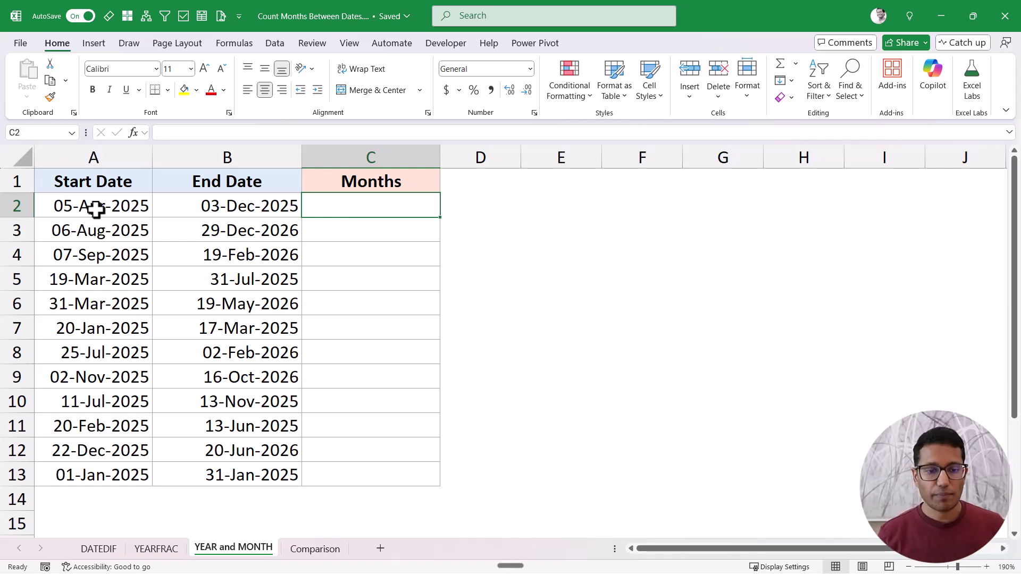
On the YEAR and MONTH sheet, enter =YEAR(B2)-YEAR(A2) in C2 to get the difference in years.
{"action": "left_click_drag", "start_coordinate": [87, 205], "coordinate": [196, 209]}
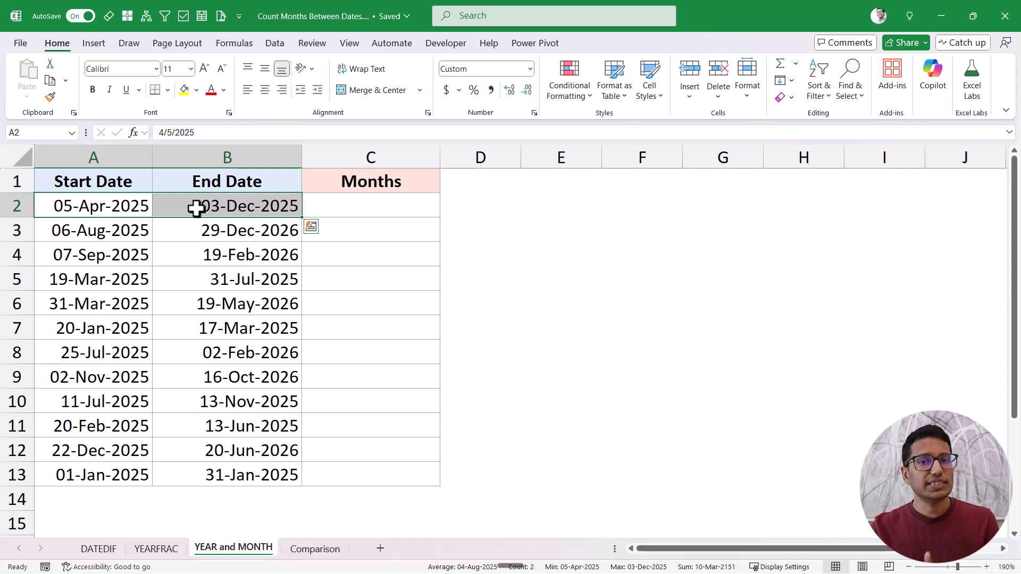
{"action": "left_click", "coordinate": [197, 208]}
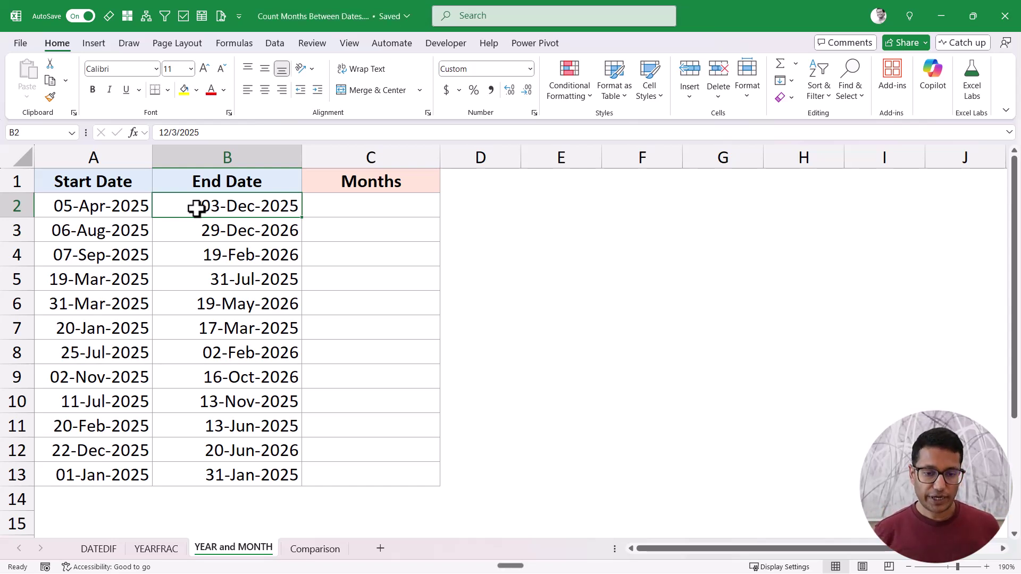
{"action": "left_click", "coordinate": [336, 202]}
{"action": "type", "text": "=YEAR("}
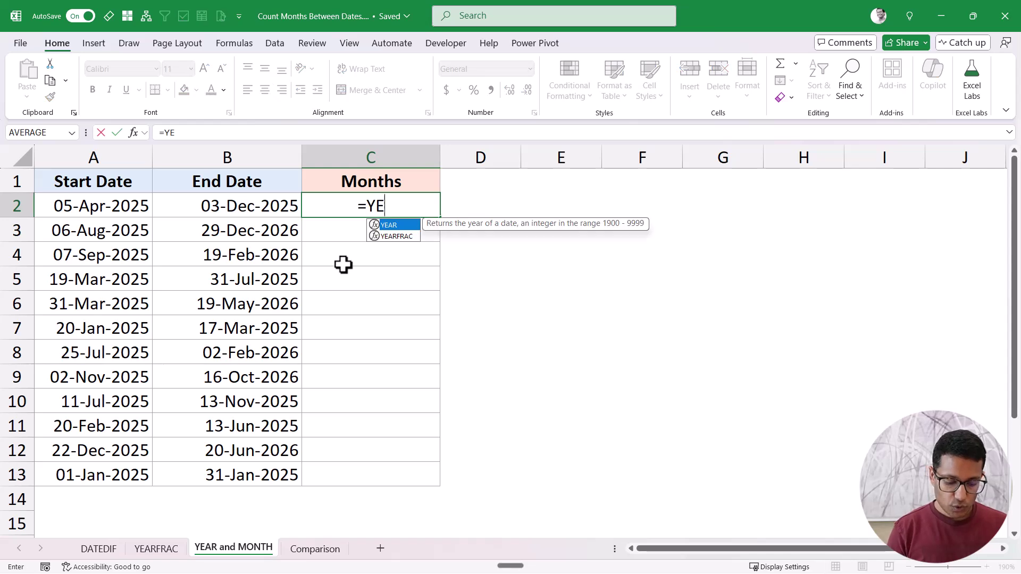
{"action": "left_click", "coordinate": [265, 208]}
{"action": "type", "text": ")-"}
{"action": "type", "text": "YEAR("}
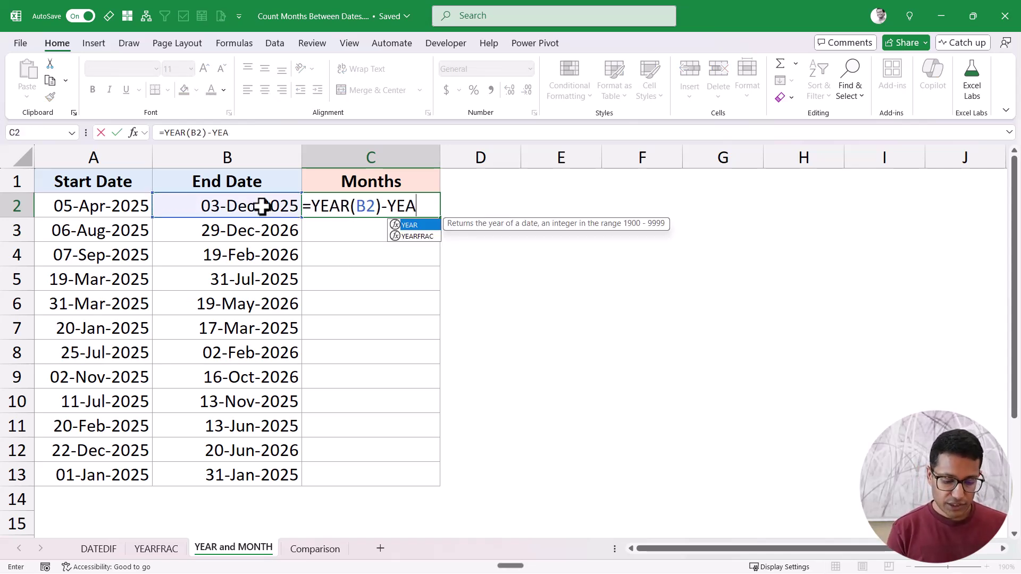
{"action": "left_click", "coordinate": [111, 205]}
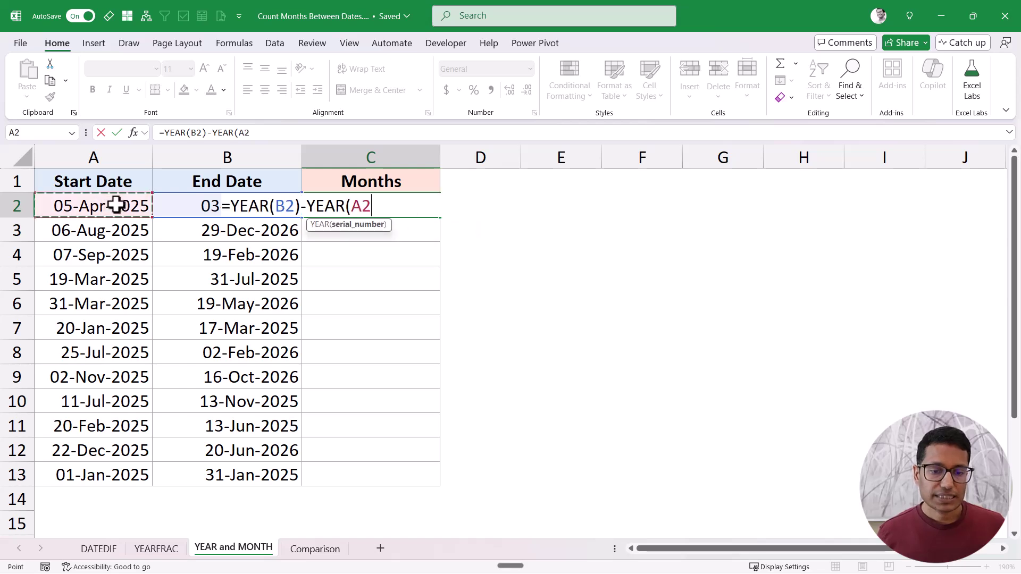
{"action": "type", "text": ")"}
{"action": "key", "text": "Return"}
{"action": "key", "text": "Up"}
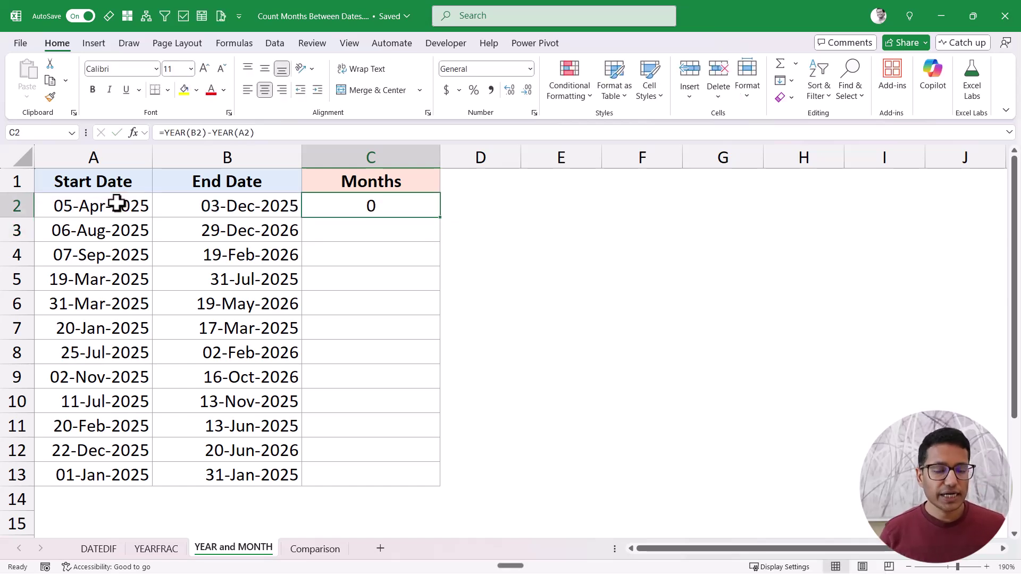
Fill the C2 year-difference formula down through C13 and check row 3's result against its dates.
{"action": "double_click", "coordinate": [440, 218]}
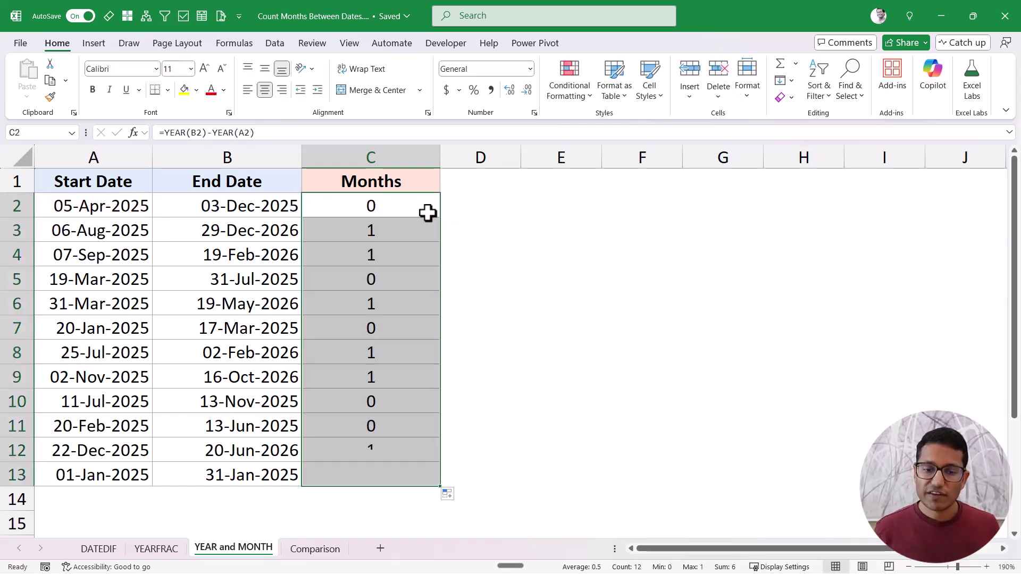
{"action": "left_click", "coordinate": [398, 234]}
{"action": "left_click_drag", "start_coordinate": [123, 230], "coordinate": [195, 229]}
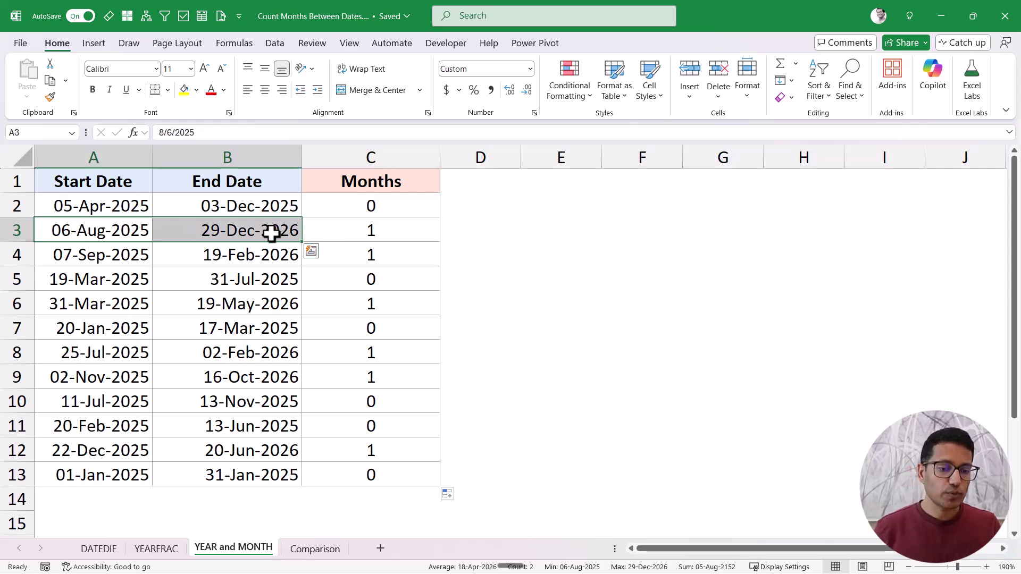
Change C2's formula to =(YEAR(B2)-YEAR(A2))*12, fill it down through C13, and check row 3's result.
{"action": "double_click", "coordinate": [365, 206]}
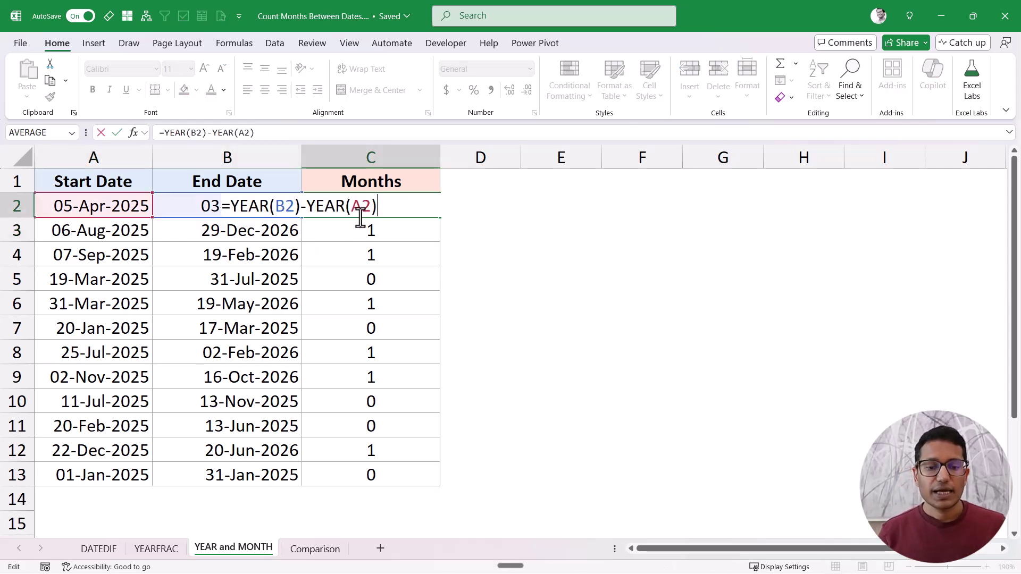
{"action": "left_click", "coordinate": [229, 206]}
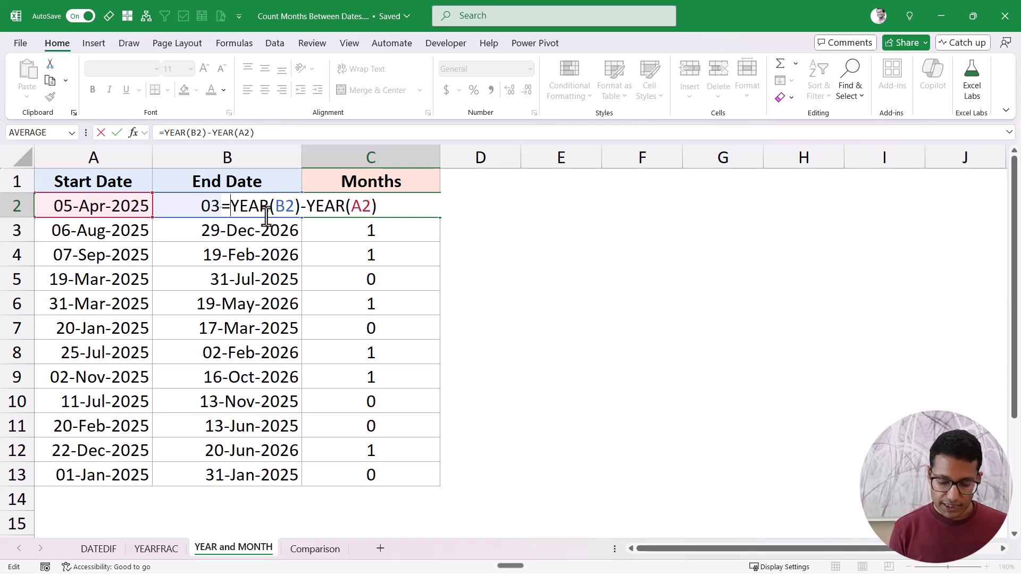
{"action": "type", "text": "("}
{"action": "key", "text": "Right"}
{"action": "key", "text": "Right"}
{"action": "key", "text": "Right"}
{"action": "key", "text": "Right"}
{"action": "key", "text": "Right"}
{"action": "key", "text": "Right"}
{"action": "key", "text": "Right"}
{"action": "key", "text": "Right"}
{"action": "key", "text": "Right"}
{"action": "key", "text": "Right"}
{"action": "key", "text": "Right"}
{"action": "key", "text": "Right"}
{"action": "key", "text": "Right"}
{"action": "key", "text": "Right"}
{"action": "key", "text": "Right"}
{"action": "key", "text": "Right"}
{"action": "key", "text": "Right"}
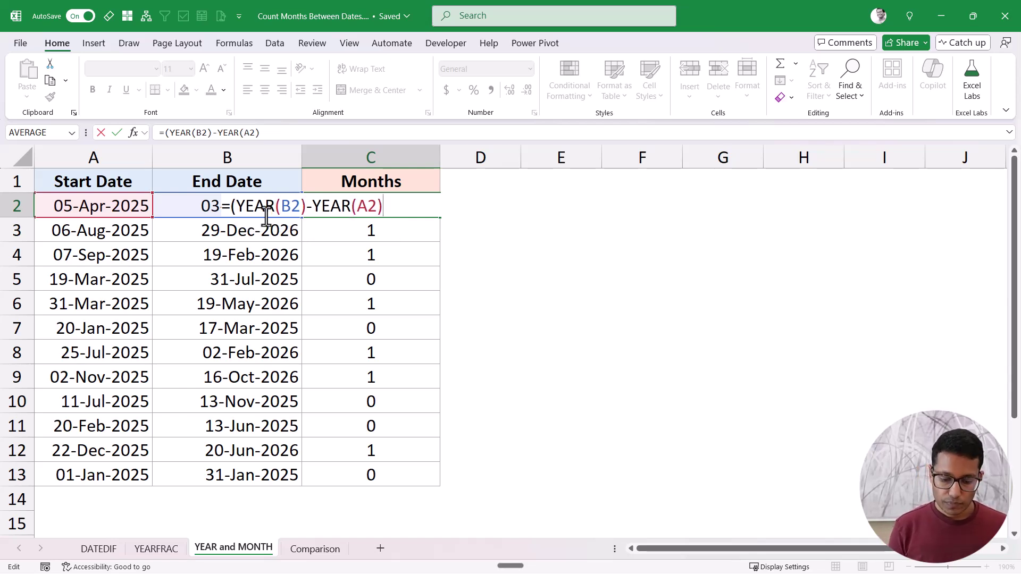
{"action": "type", "text": ")"}
{"action": "type", "text": "*12"}
{"action": "key", "text": "Return"}
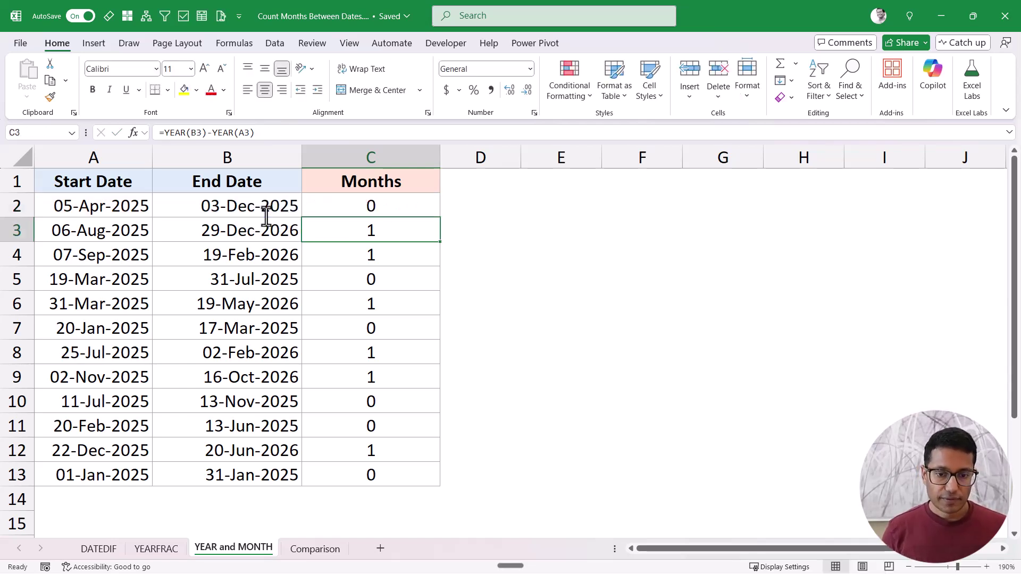
{"action": "key", "text": "Up"}
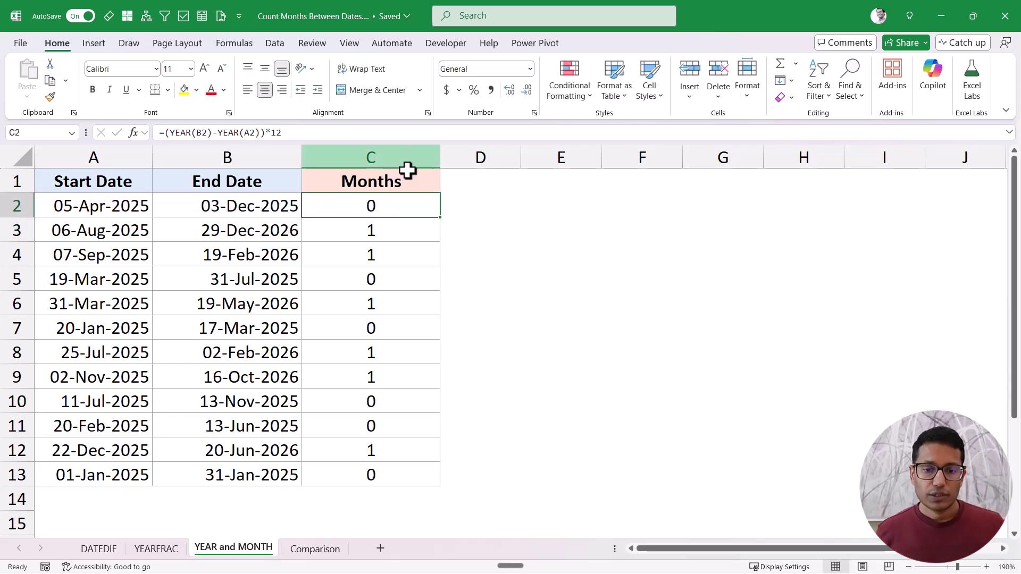
{"action": "double_click", "coordinate": [440, 217]}
{"action": "left_click", "coordinate": [415, 226]}
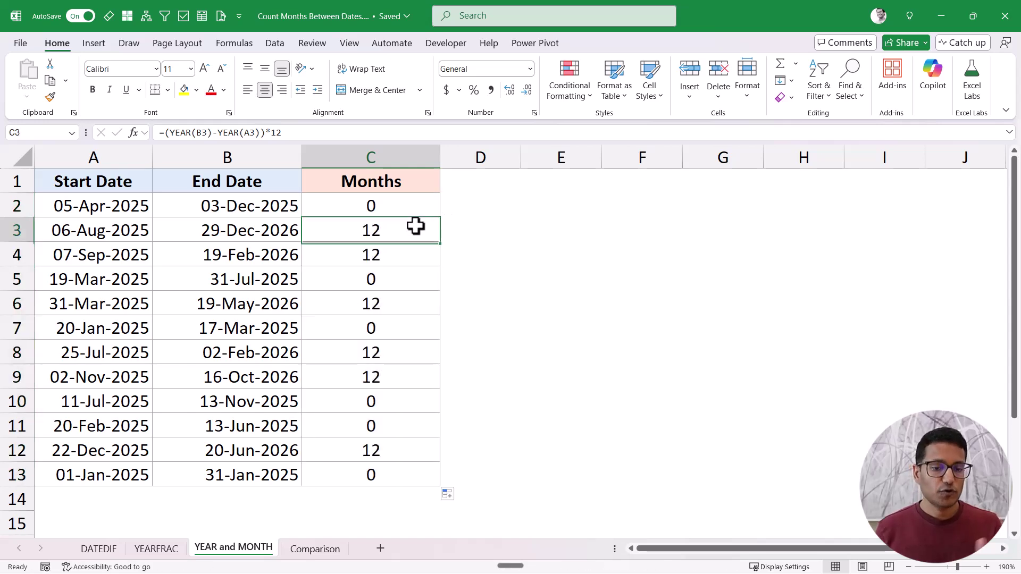
Extend C2's formula to =(YEAR(B2)-YEAR(A2))*12+MONTH(B2)-MONTH(A2).
{"action": "left_click", "coordinate": [390, 208]}
{"action": "double_click", "coordinate": [408, 219]}
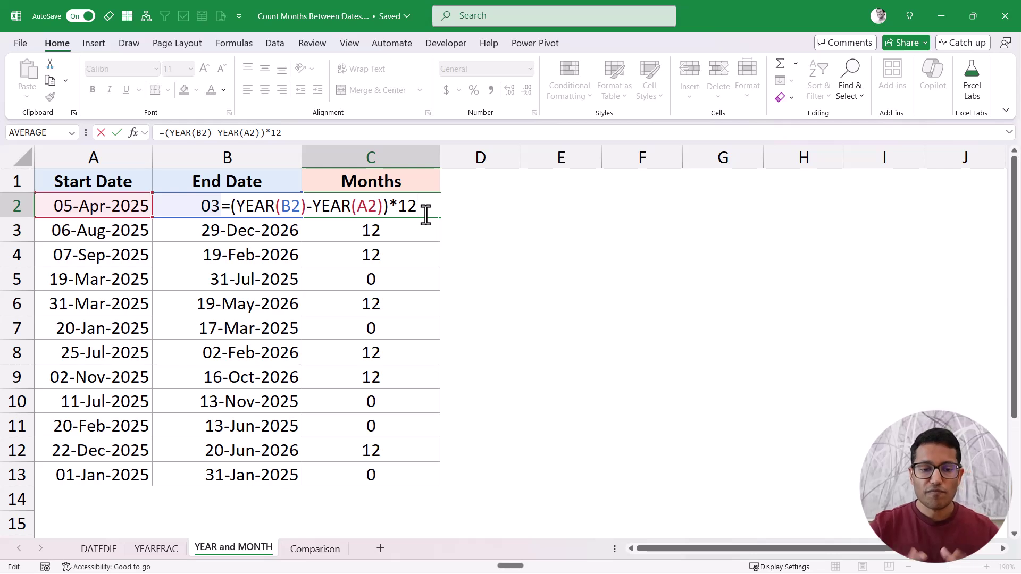
{"action": "type", "text": "+MON"}
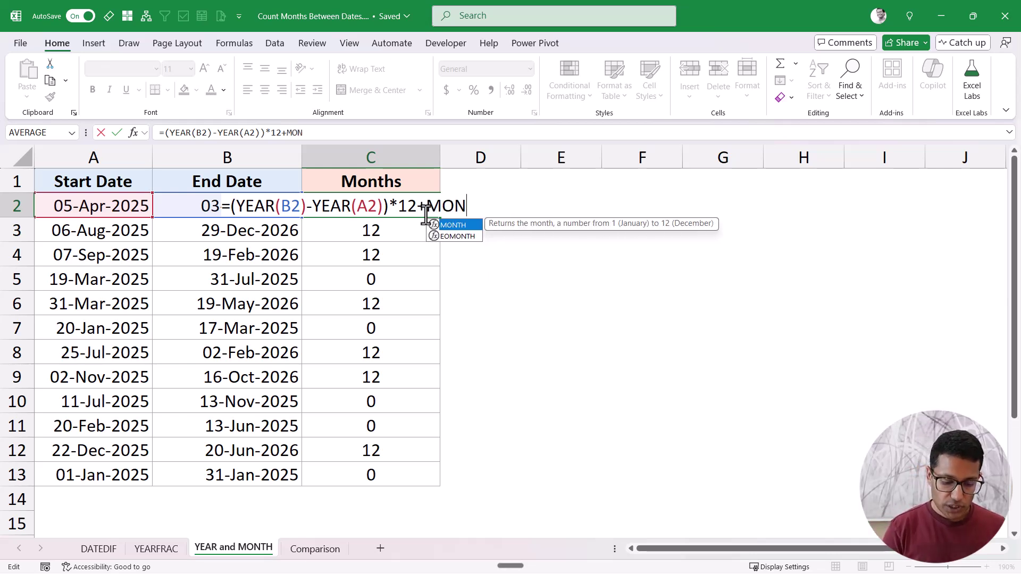
{"action": "type", "text": "TH("}
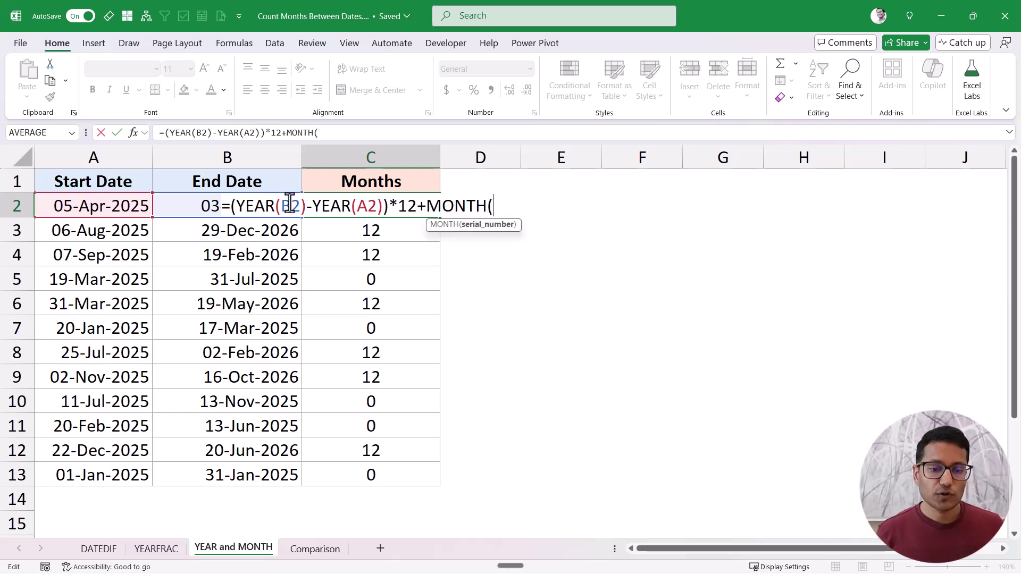
{"action": "left_click", "coordinate": [177, 202]}
{"action": "type", "text": ")-MONTH("}
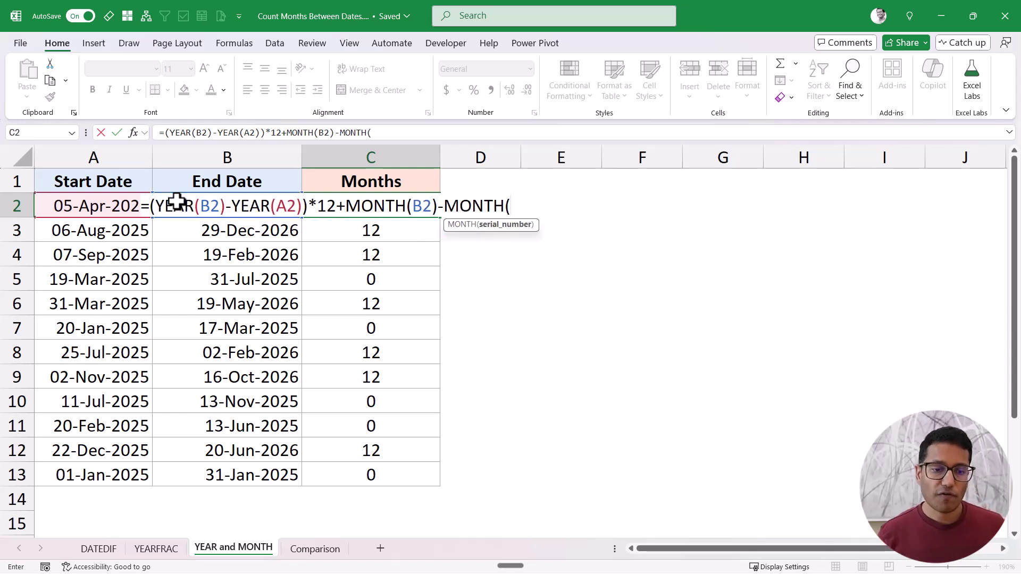
{"action": "left_click", "coordinate": [71, 203]}
{"action": "type", "text": ")"}
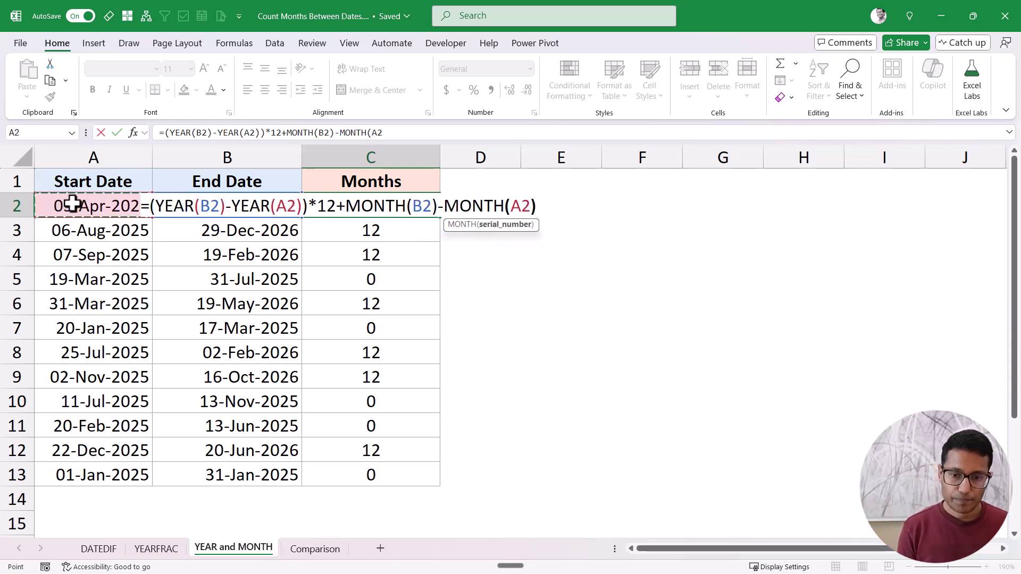
{"action": "key", "text": "Return"}
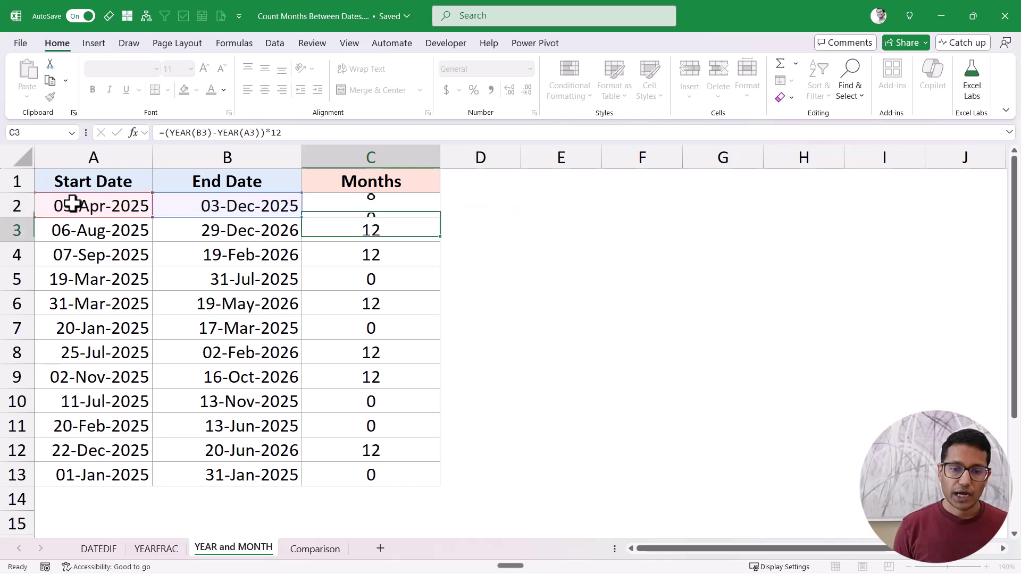
Fill the extended C2 formula down through C13 and check row 2's result against its start and end dates.
{"action": "key", "text": "Up"}
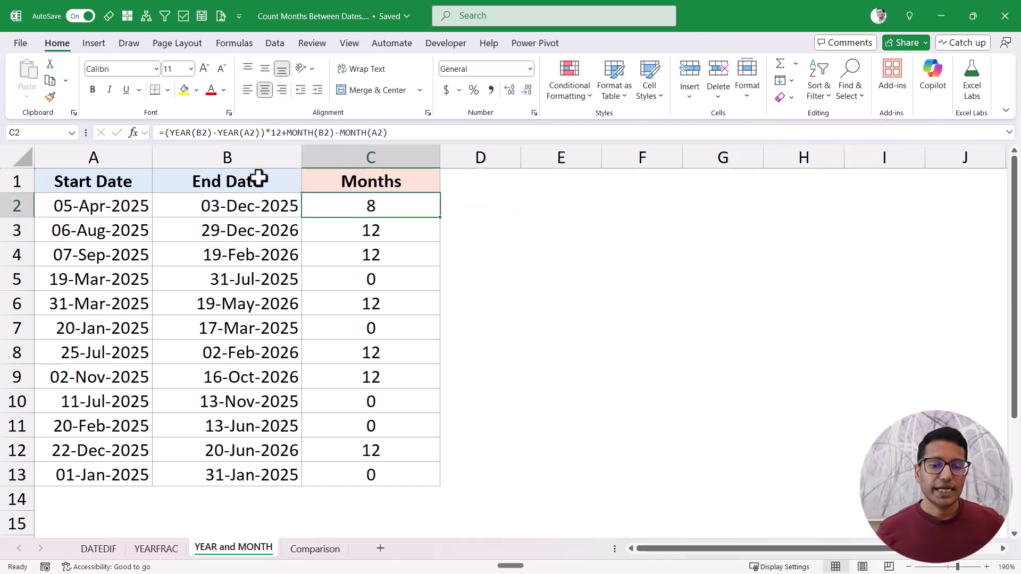
{"action": "double_click", "coordinate": [440, 217]}
{"action": "left_click", "coordinate": [395, 206]}
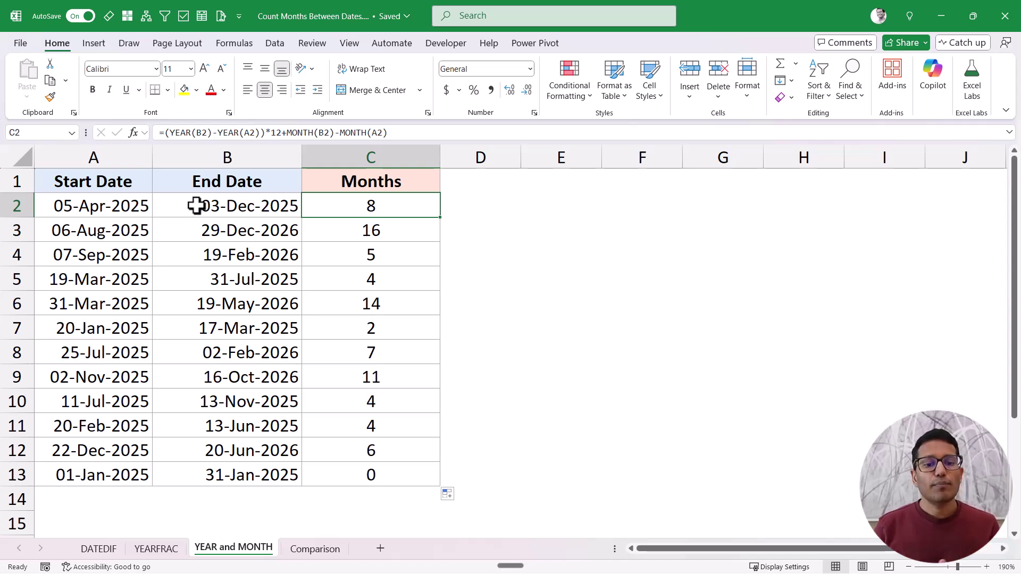
{"action": "left_click", "coordinate": [135, 203]}
{"action": "left_click", "coordinate": [204, 205]}
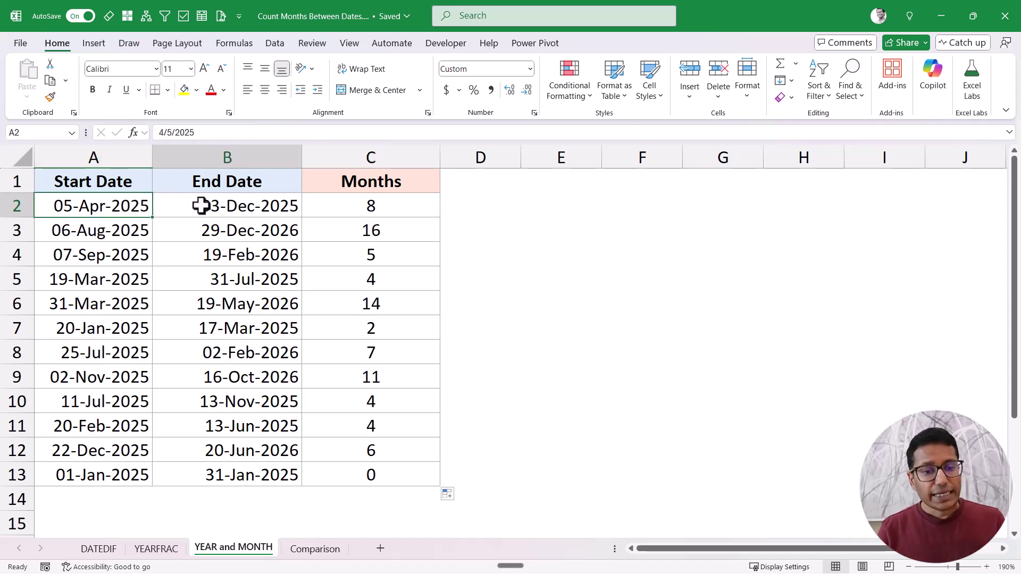
Append +1 to C2's formula so it counts both the start and end months, and fill it down through C13.
{"action": "left_click", "coordinate": [348, 205]}
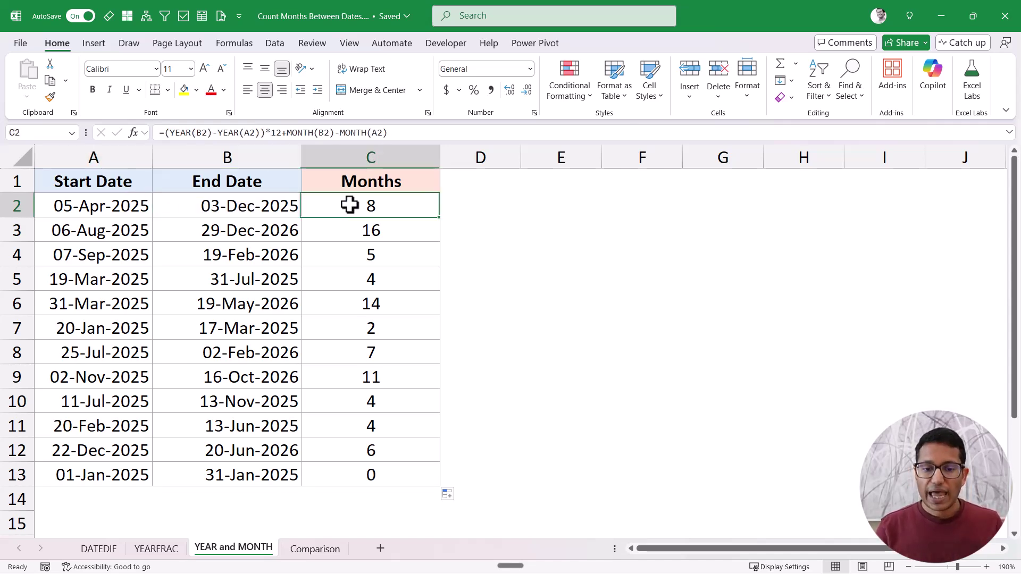
{"action": "key", "text": "F2"}
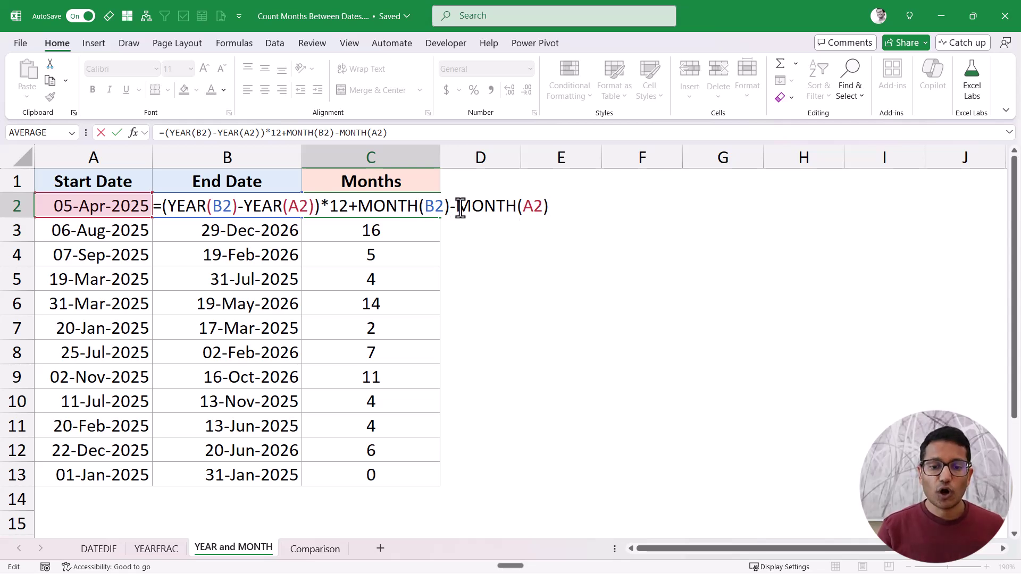
{"action": "left_click_drag", "start_coordinate": [456, 207], "coordinate": [554, 208]}
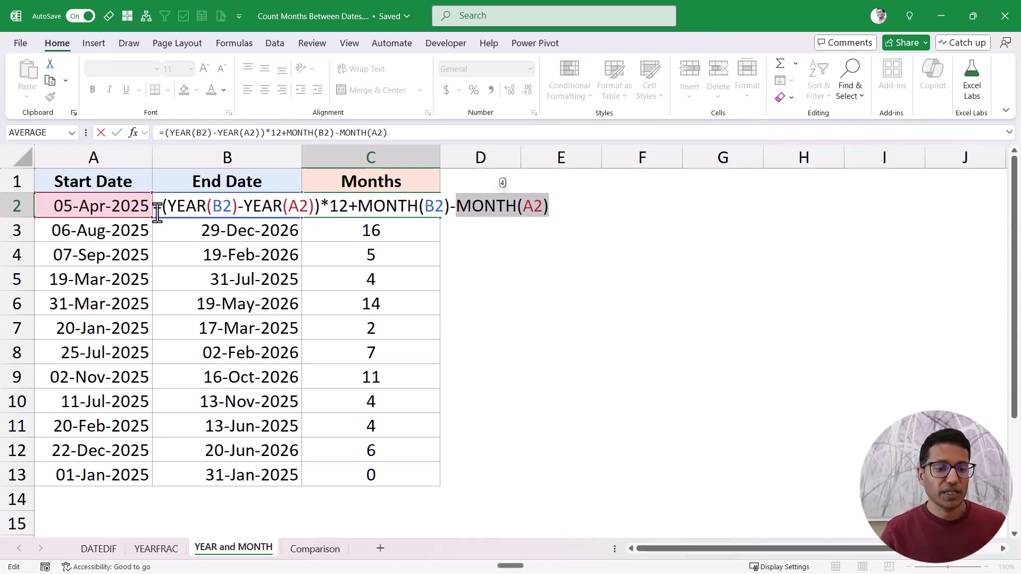
{"action": "left_click", "coordinate": [563, 207]}
{"action": "type", "text": "+1"}
{"action": "key", "text": "Return"}
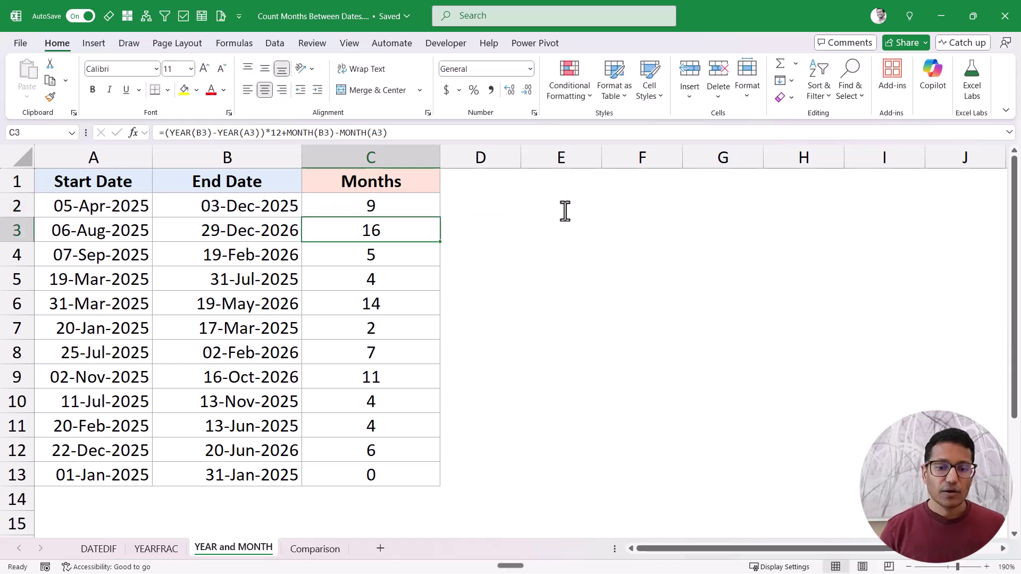
{"action": "key", "text": "Up"}
{"action": "double_click", "coordinate": [440, 218]}
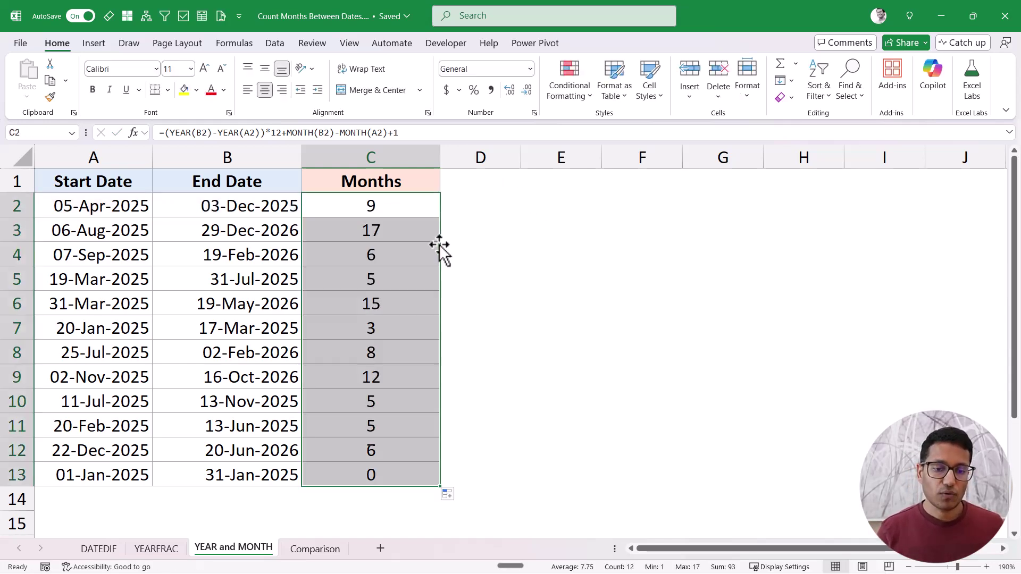
{"action": "left_click", "coordinate": [405, 208]}
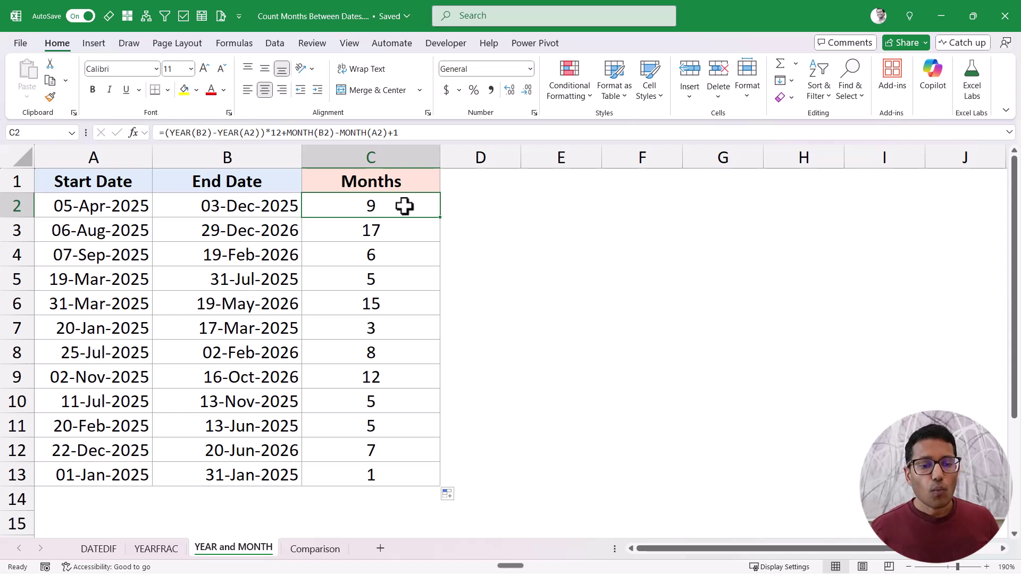
Check the Months results in rows 2 and 13 against their start and end dates.
{"action": "left_click", "coordinate": [120, 207]}
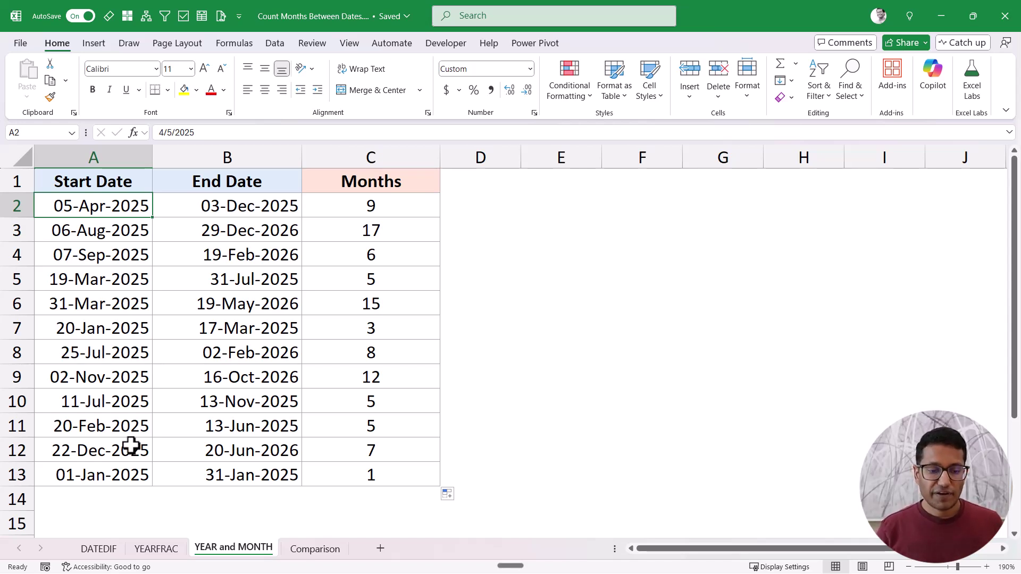
{"action": "left_click_drag", "start_coordinate": [133, 471], "coordinate": [216, 474]}
{"action": "left_click", "coordinate": [358, 472]}
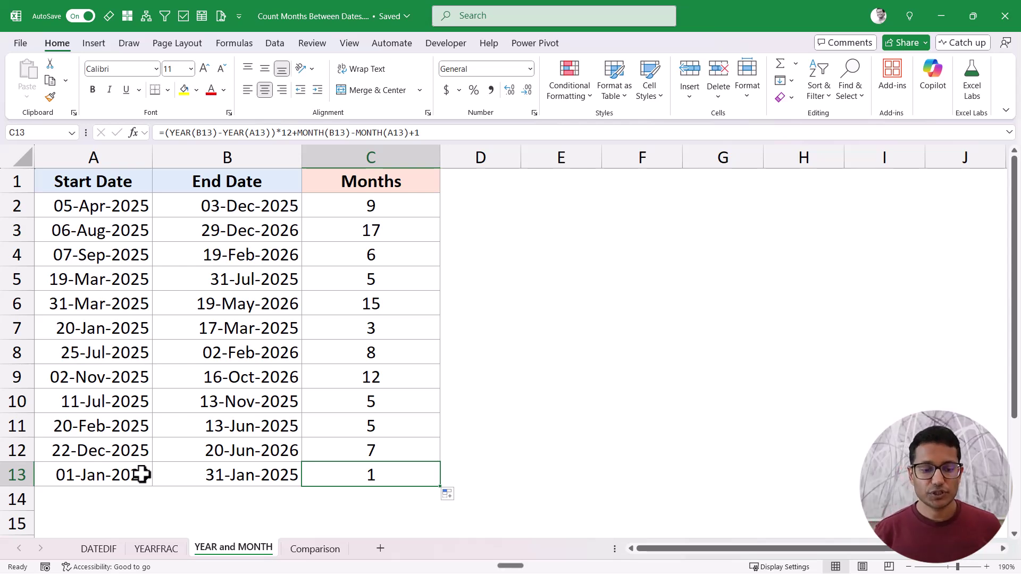
{"action": "left_click", "coordinate": [332, 209]}
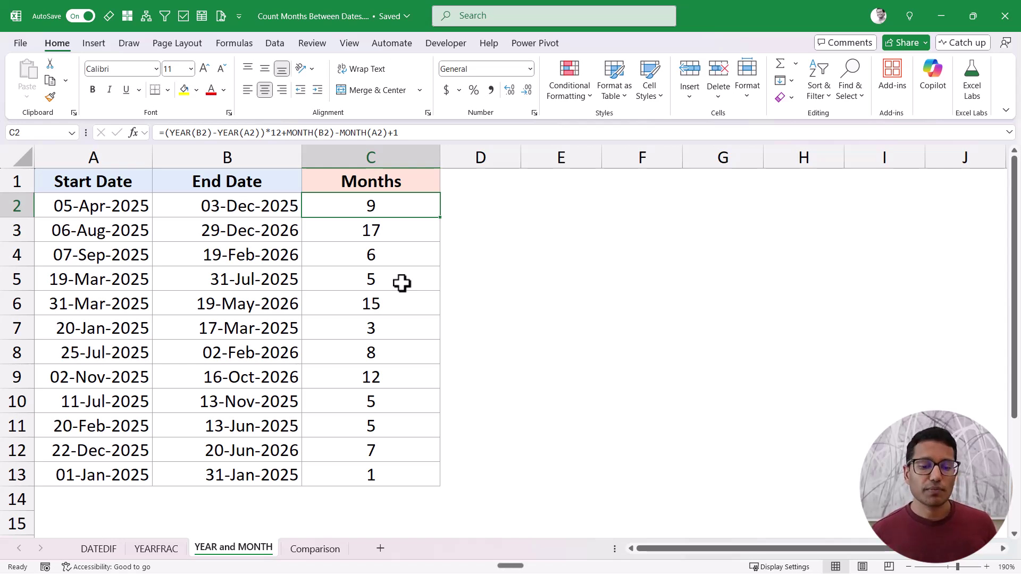
On the Comparison sheet, review the DATEDIF, YEARFRAC and YEAR & MONTH formulas in row 2 and the YEAR & MONTH results in E2:E13.
{"action": "left_click", "coordinate": [319, 553]}
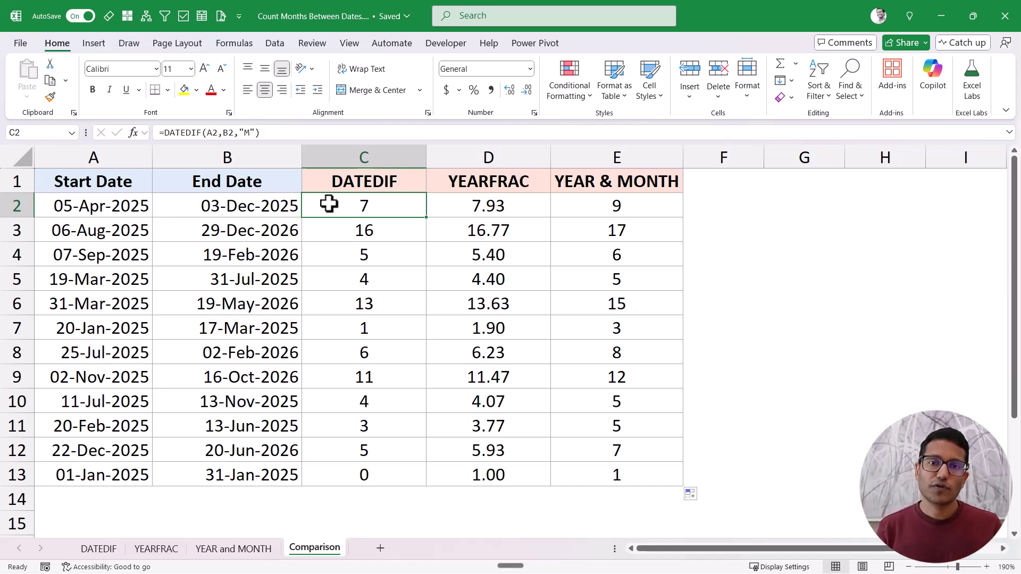
{"action": "left_click", "coordinate": [444, 213]}
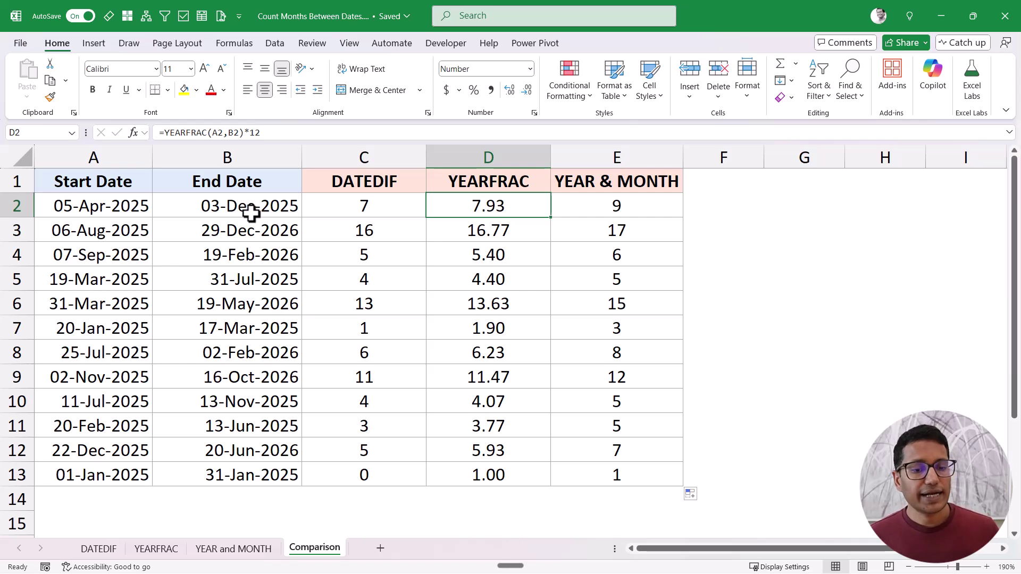
{"action": "left_click", "coordinate": [580, 207]}
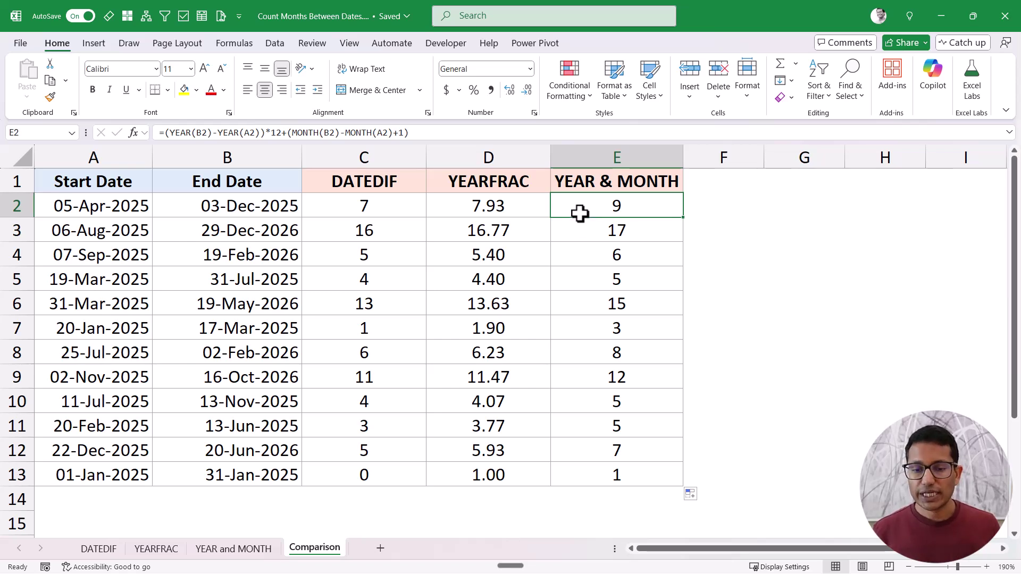
{"action": "left_click_drag", "start_coordinate": [584, 205], "coordinate": [588, 465]}
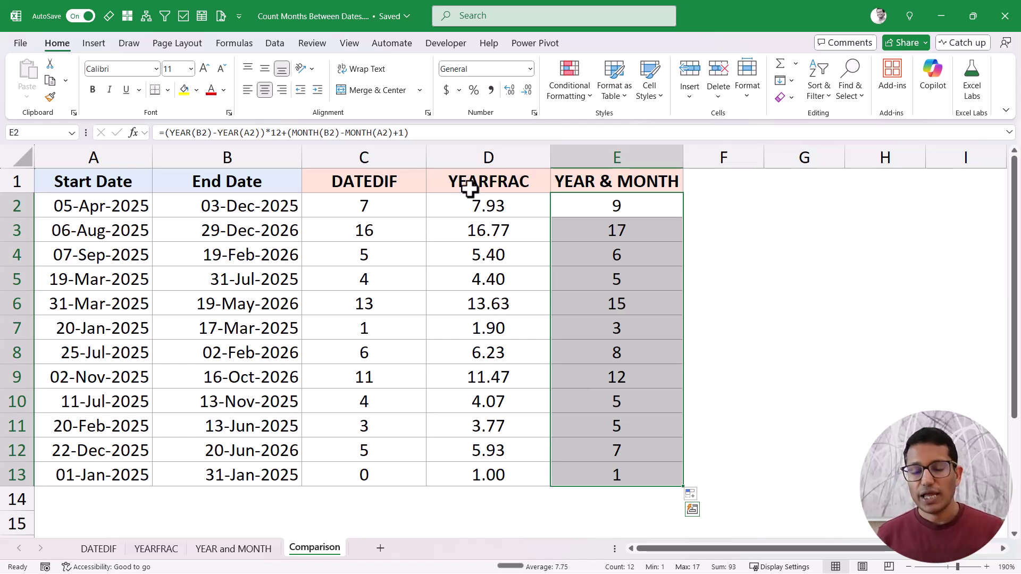
Compare row 7's DATEDIF, YEARFRAC and YEAR & MONTH results with its start and end dates.
{"action": "left_click", "coordinate": [586, 329]}
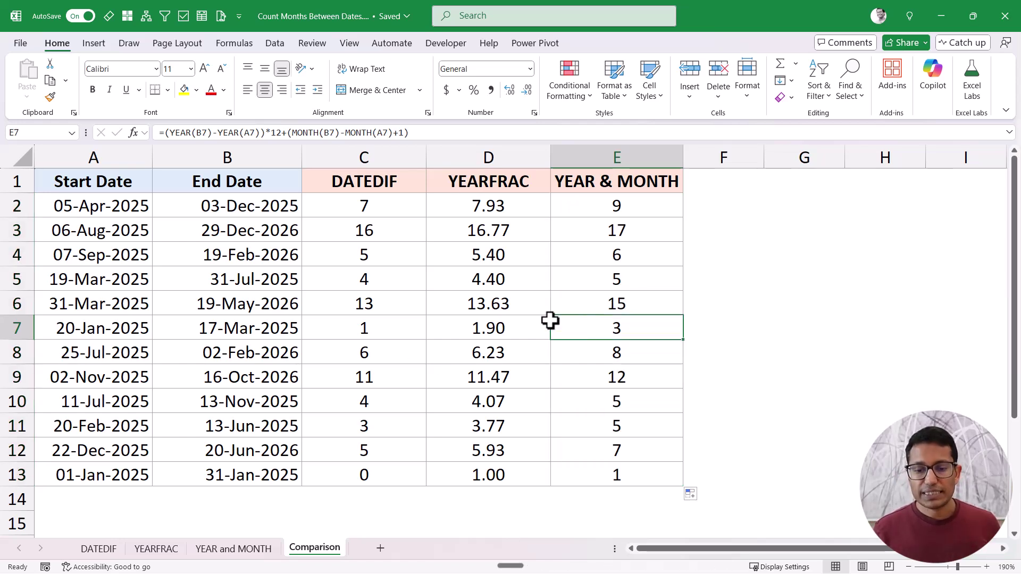
{"action": "left_click", "coordinate": [113, 329]}
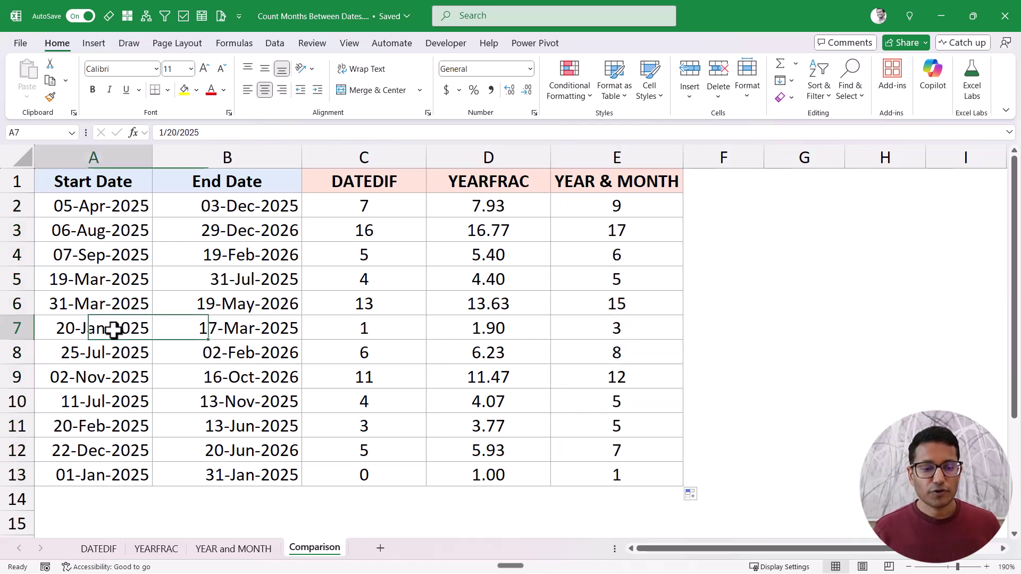
{"action": "left_click", "coordinate": [207, 331]}
{"action": "left_click", "coordinate": [357, 332]}
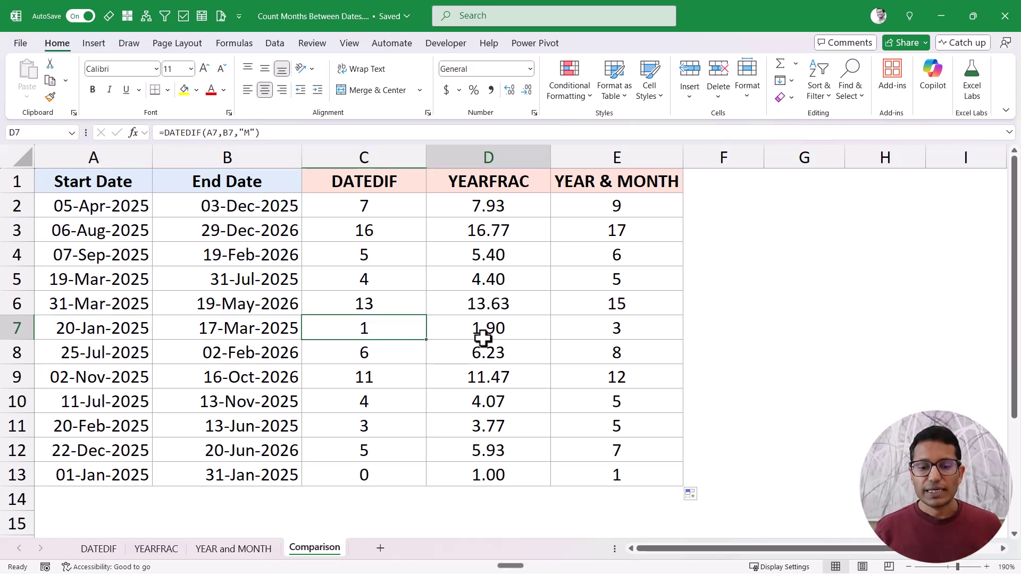
{"action": "left_click", "coordinate": [509, 341]}
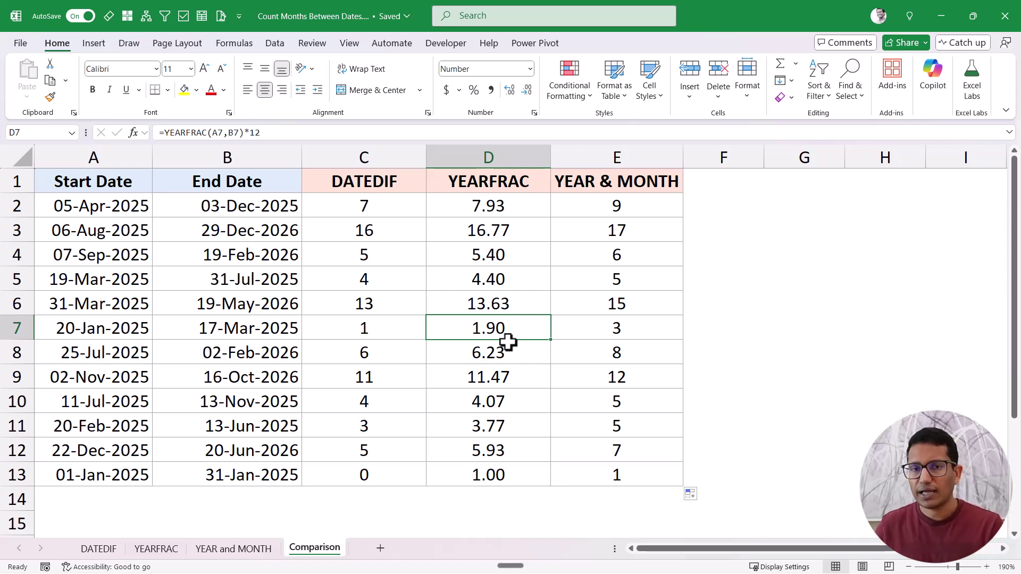
{"action": "left_click", "coordinate": [598, 330]}
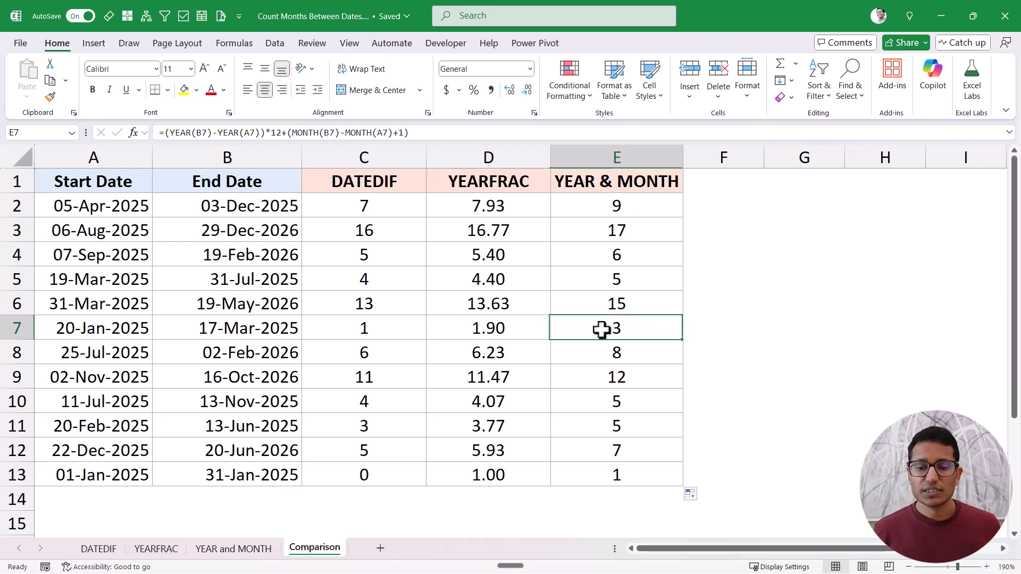
{"action": "left_click", "coordinate": [120, 331]}
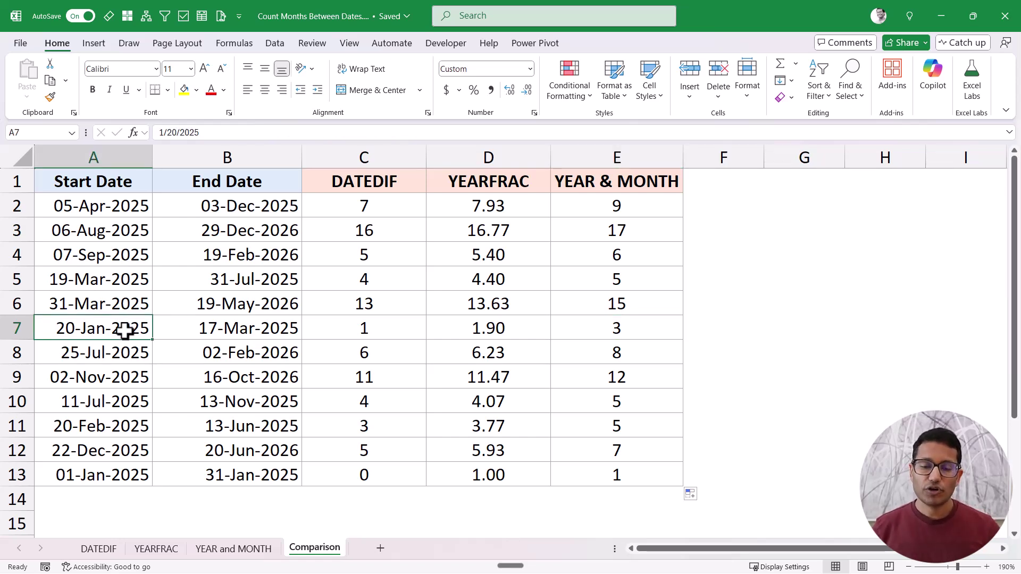